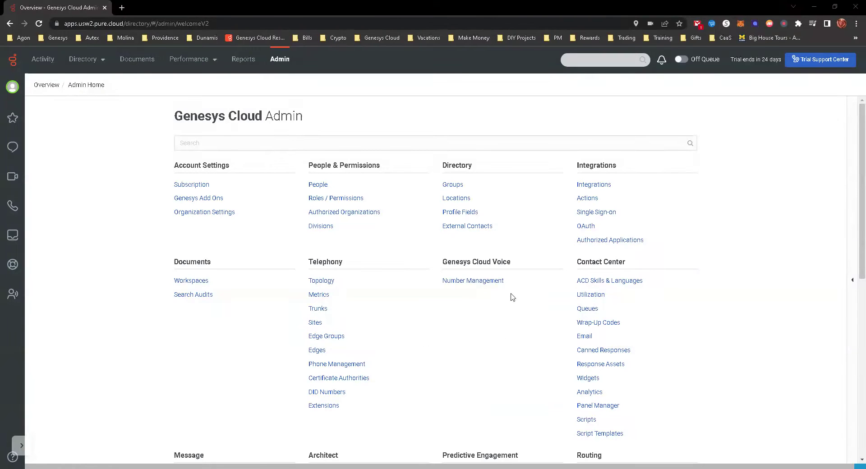
Open Architect from the admin home page to show the inbound call flows
scroll(406, 318, "down", 2)
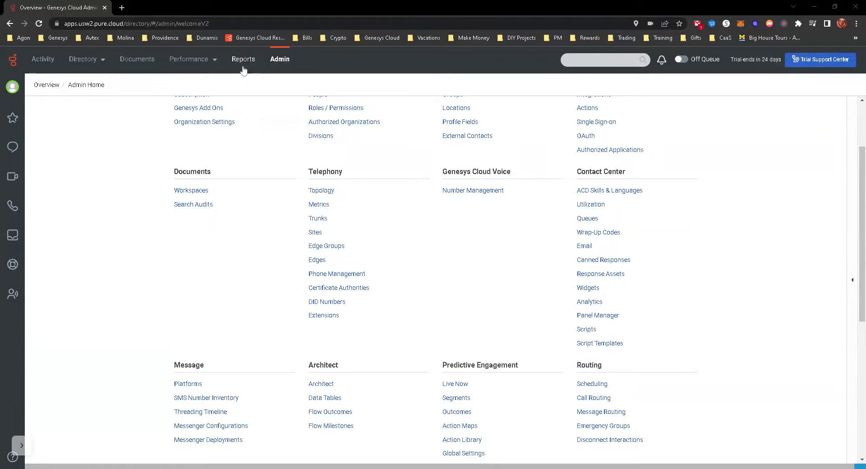
left_click(187, 61)
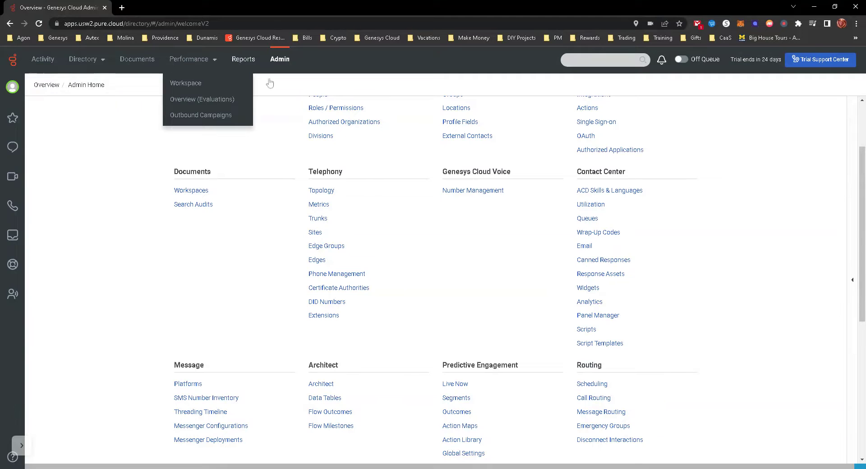
left_click(294, 137)
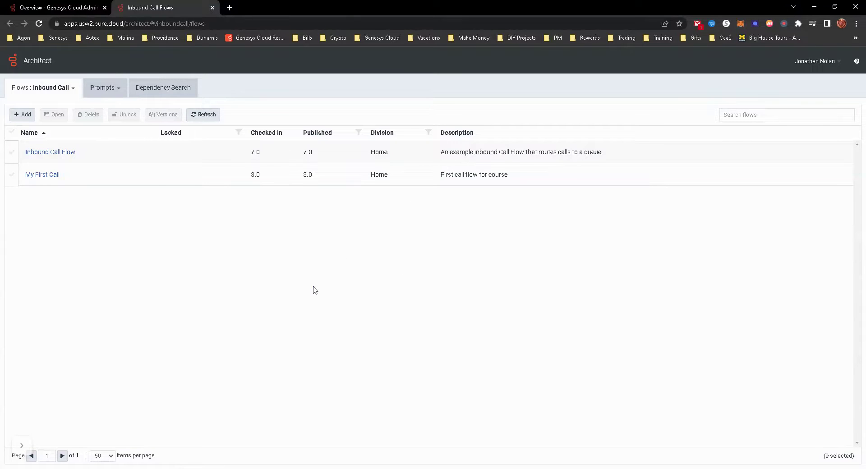
Review the available flow types and display the list of inbound message flows
left_click(62, 88)
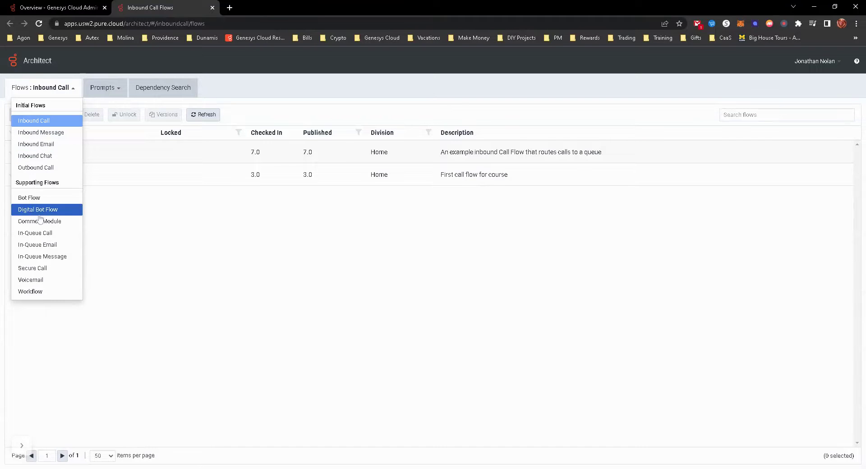
left_click(58, 88)
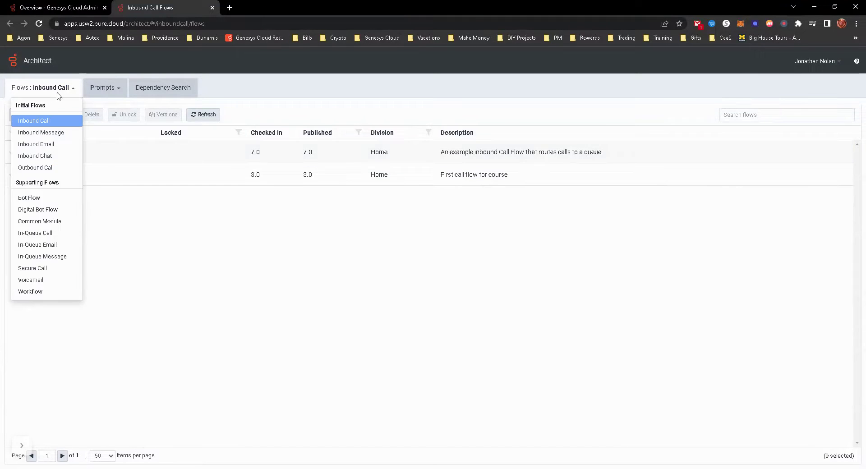
left_click(43, 134)
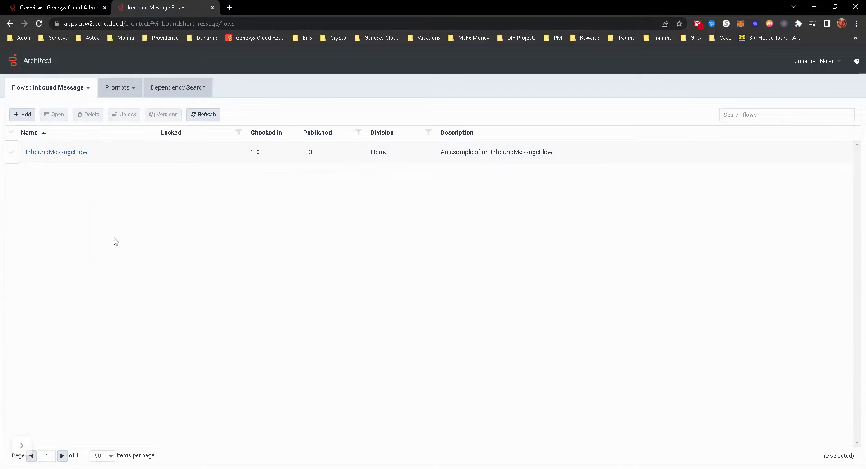
Switch the flow list back to inbound call flows
left_click(78, 88)
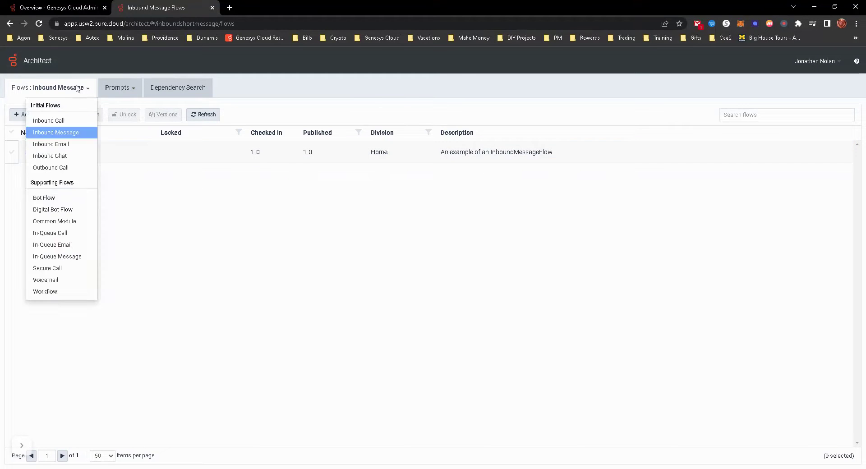
left_click(58, 92)
left_click(64, 93)
left_click(66, 91)
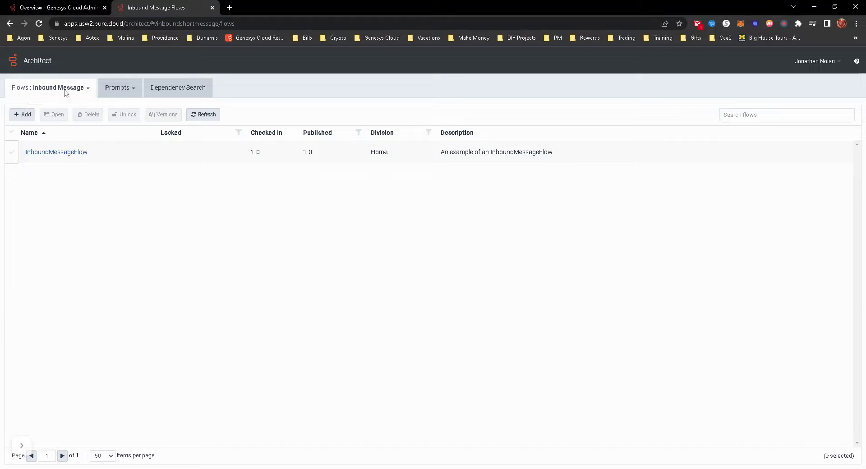
left_click(65, 90)
left_click(53, 121)
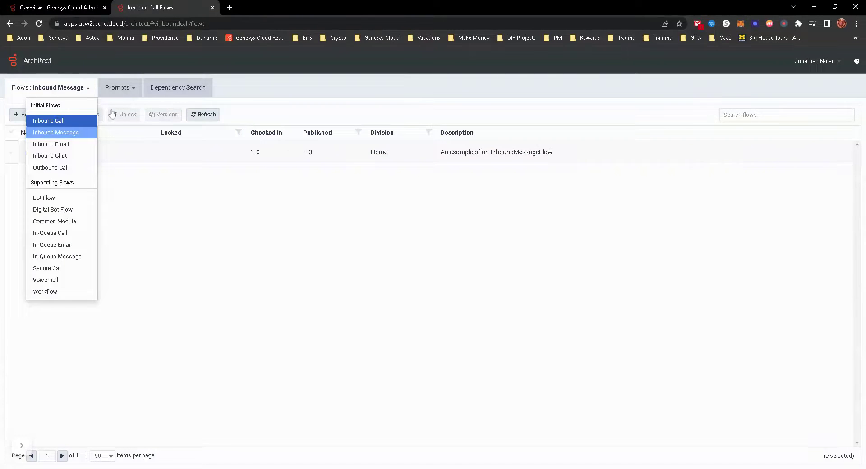
Display the list of user prompts
mouse_move(118, 90)
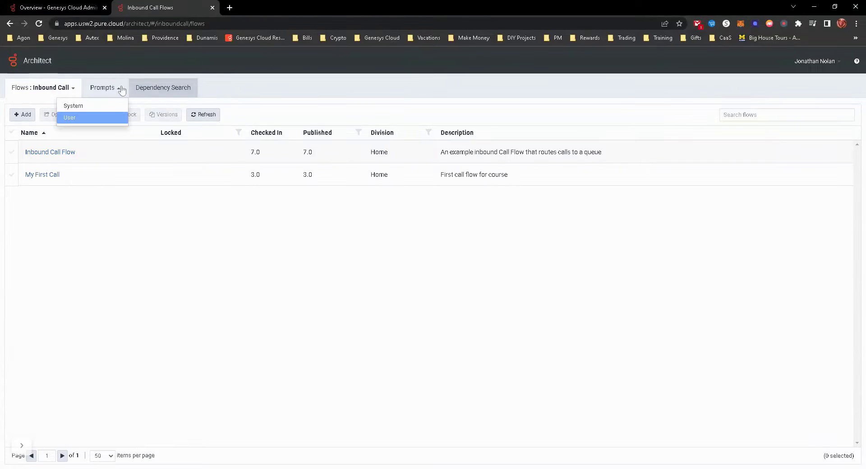
left_click(92, 120)
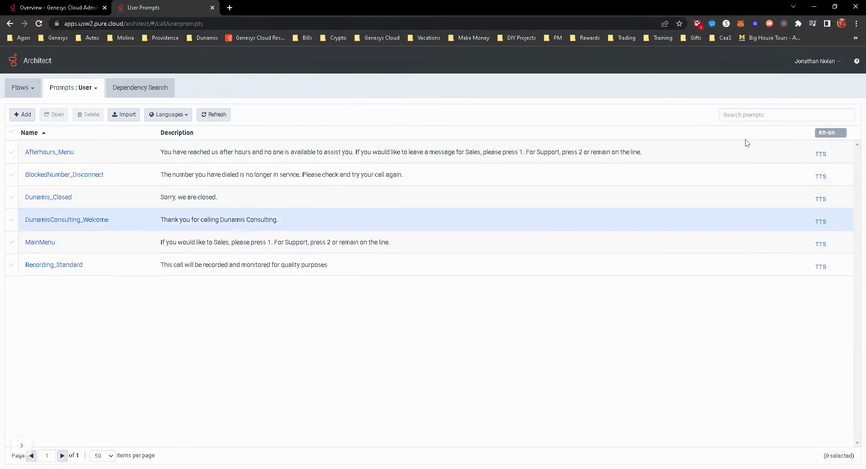
Run a dependency search for flows that use the data table Dunamis Blocked Numbers
left_click(123, 91)
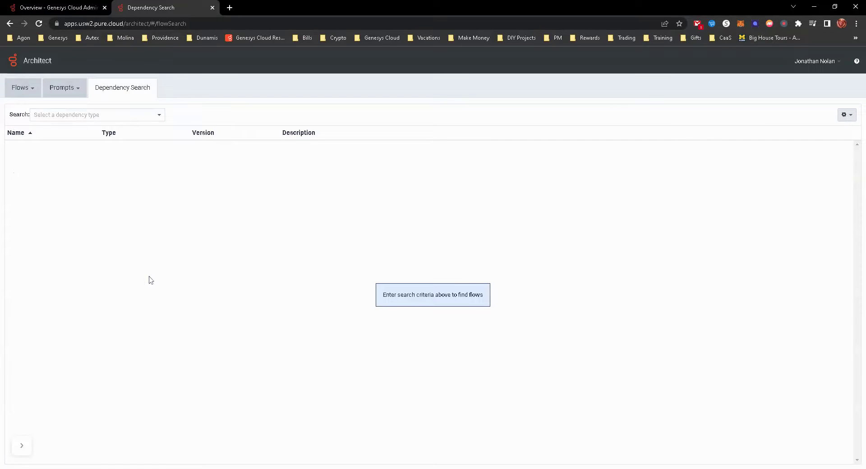
left_click(78, 117)
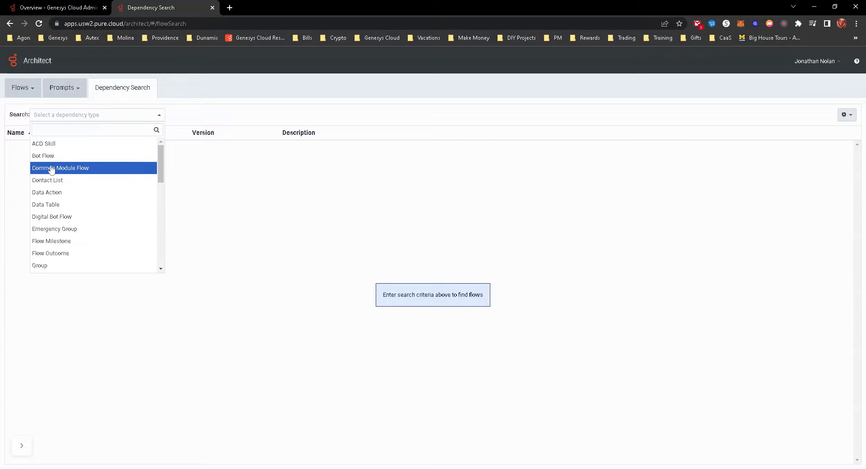
left_click(54, 206)
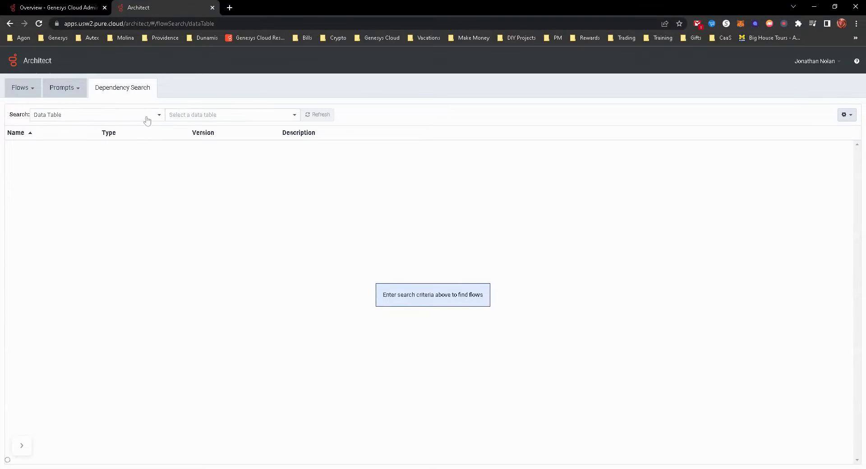
left_click(198, 117)
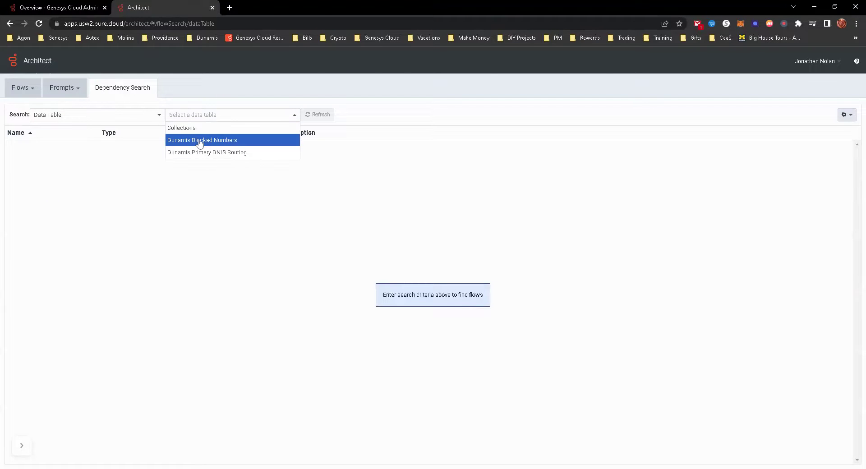
left_click(193, 140)
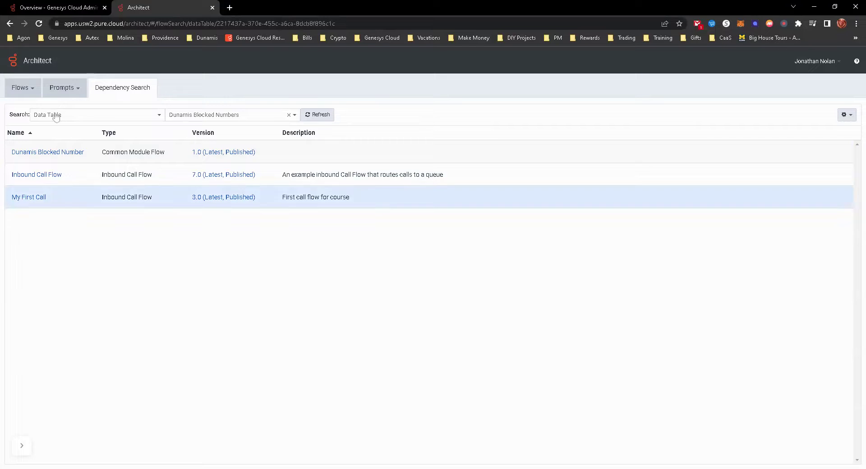
Return to the inbound call flows and open the flow My First Call
left_click(30, 90)
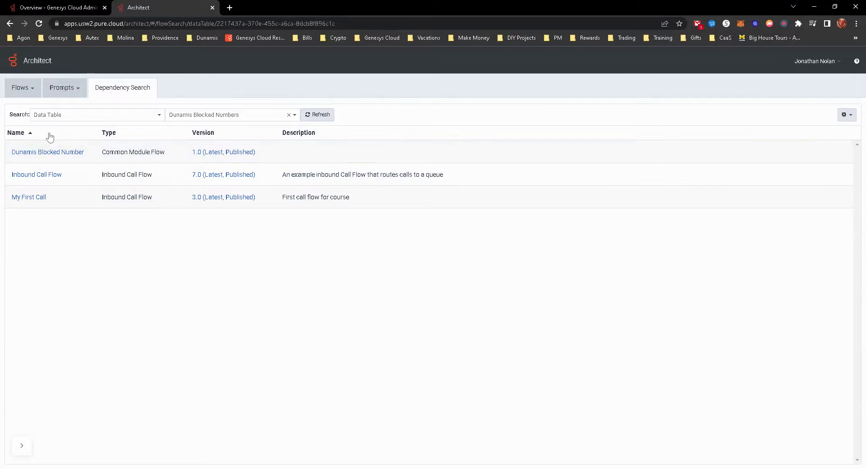
mouse_move(34, 90)
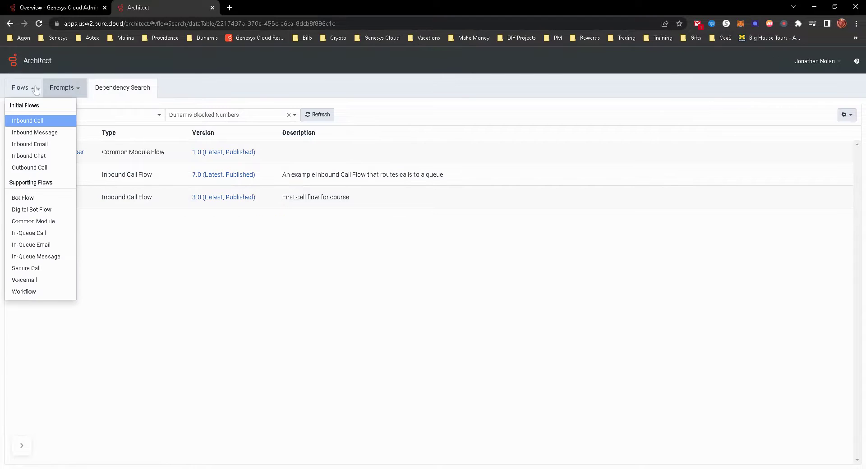
left_click(30, 122)
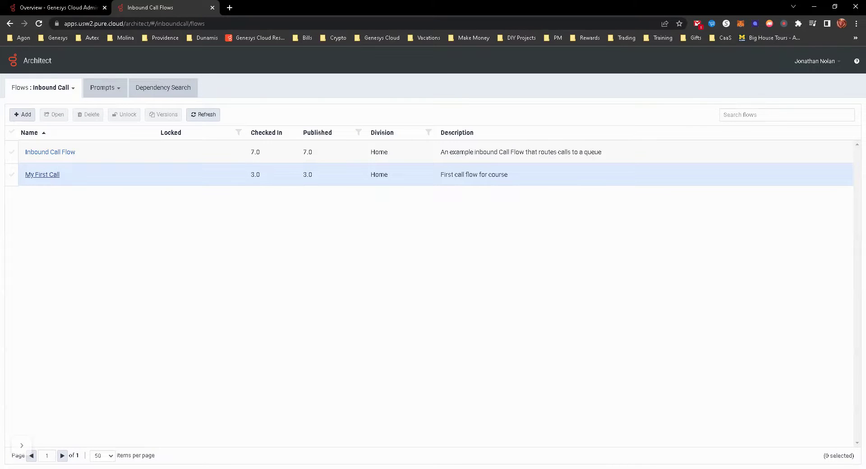
left_click(42, 174)
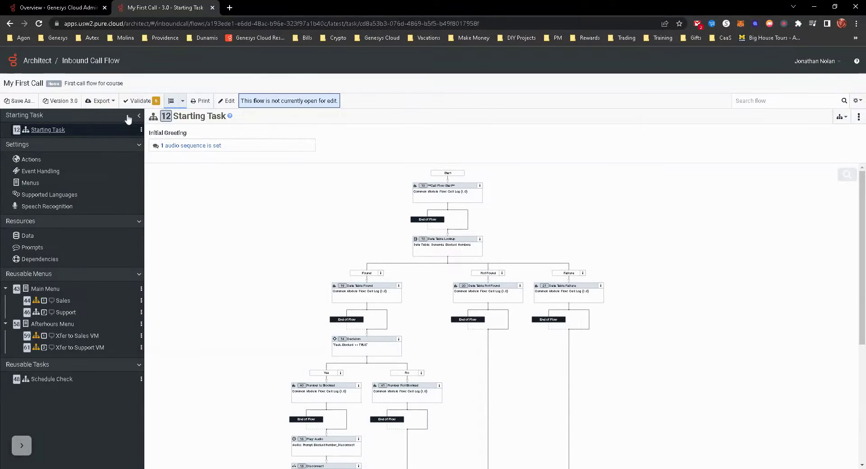
Review the validation warnings of My First Call and the export formats offered for it
left_click(149, 102)
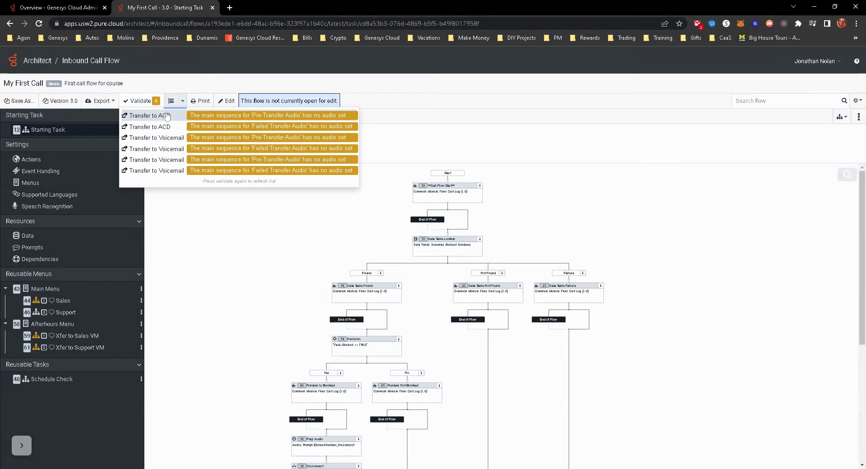
left_click(144, 102)
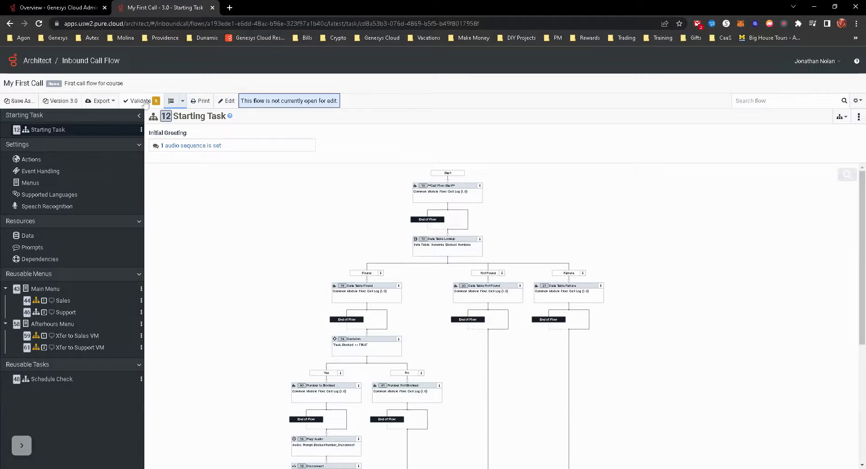
left_click(144, 102)
left_click(109, 103)
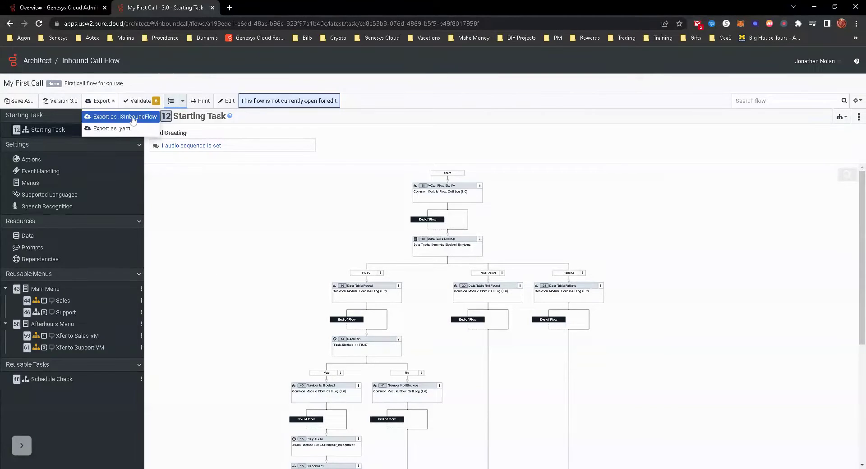
left_click(228, 240)
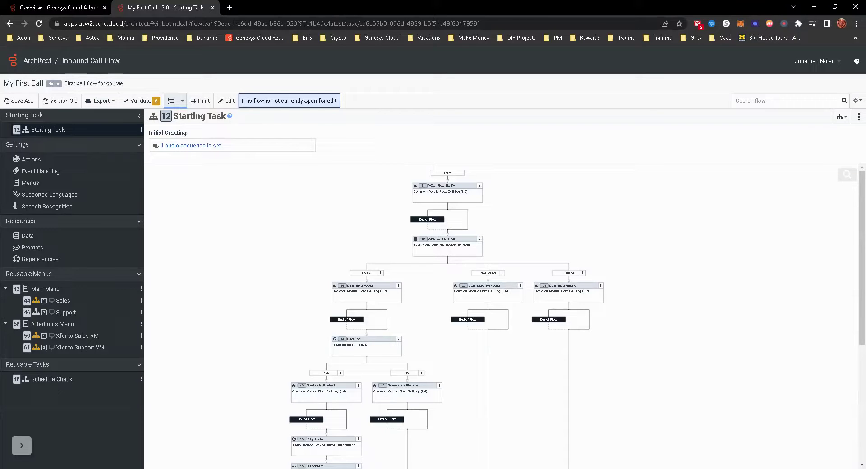
View the older version 1.0 of My First Call, and inspect the Save Flow As settings without saving a copy
left_click(63, 102)
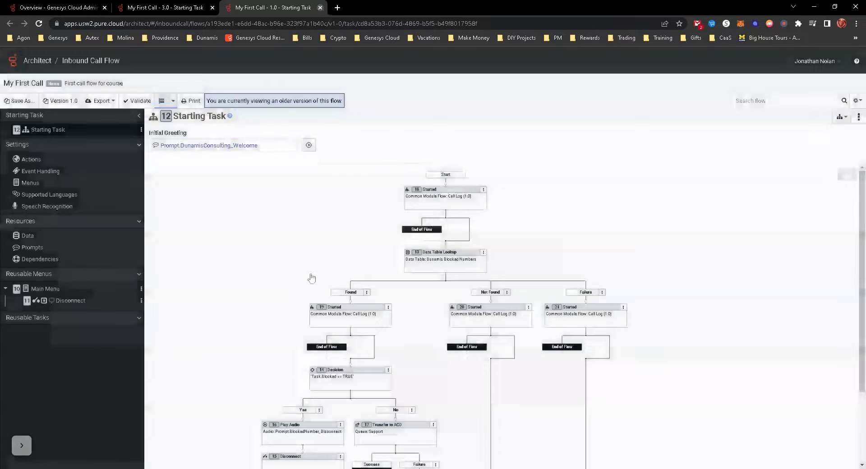
key("ctrl+w")
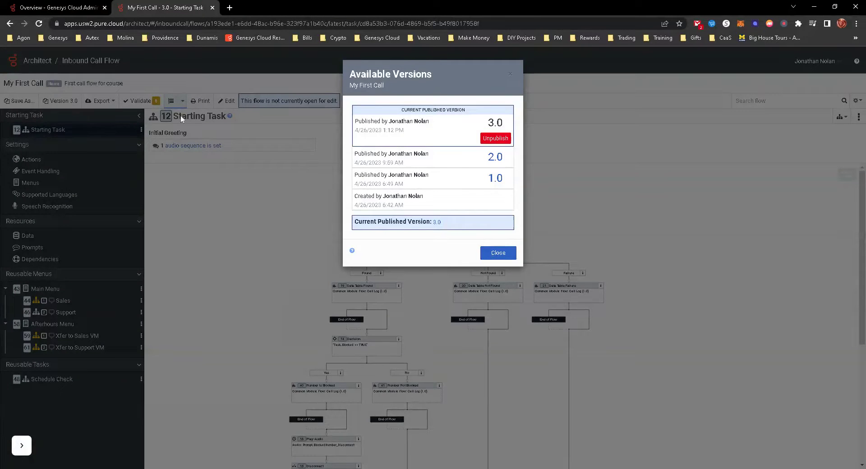
left_click(498, 252)
left_click(21, 101)
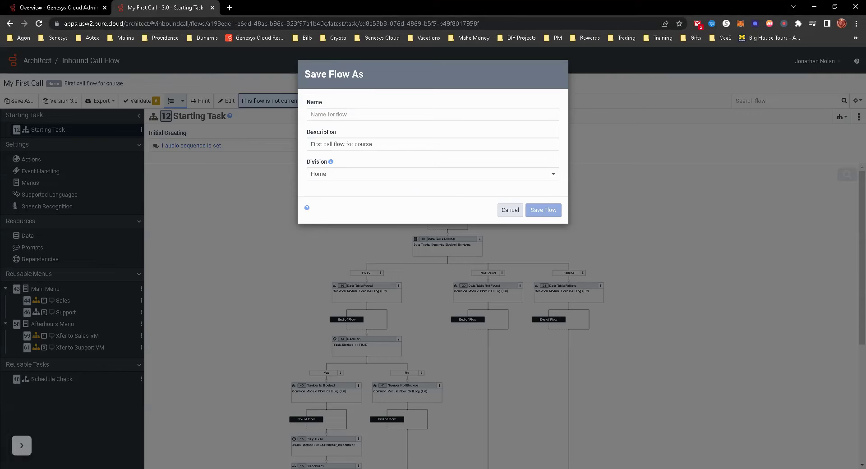
left_click(510, 210)
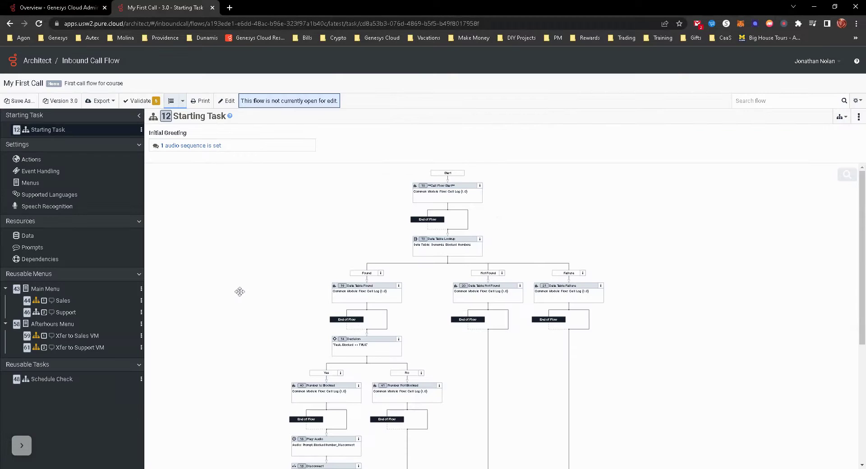
Open My First Call for editing and review its save options and available versions
left_click(224, 100)
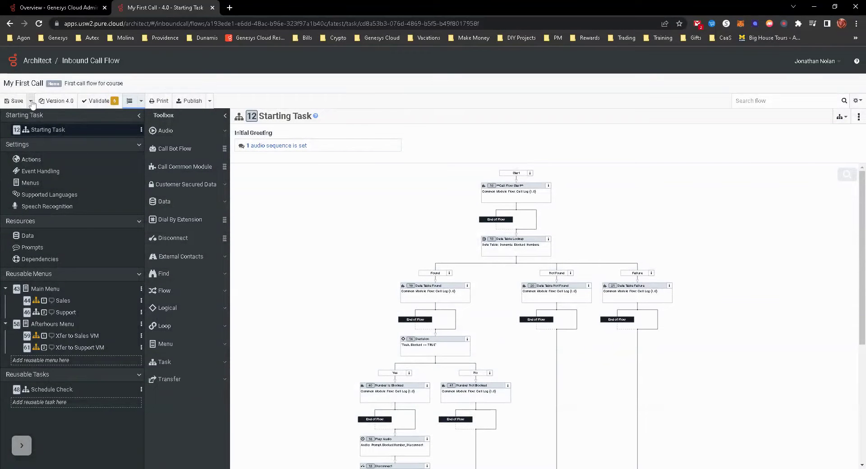
left_click(30, 101)
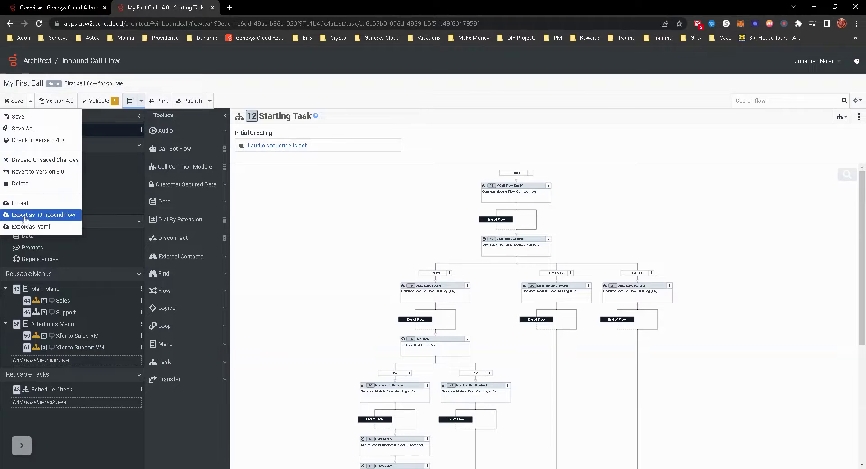
left_click(54, 101)
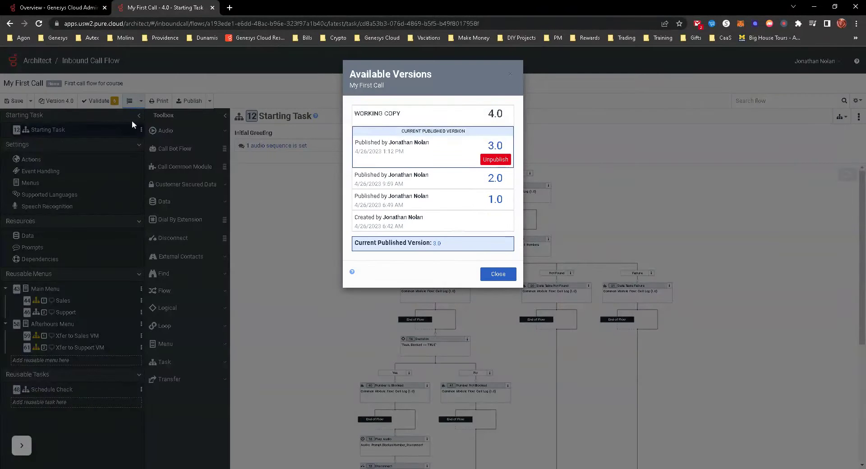
left_click(498, 276)
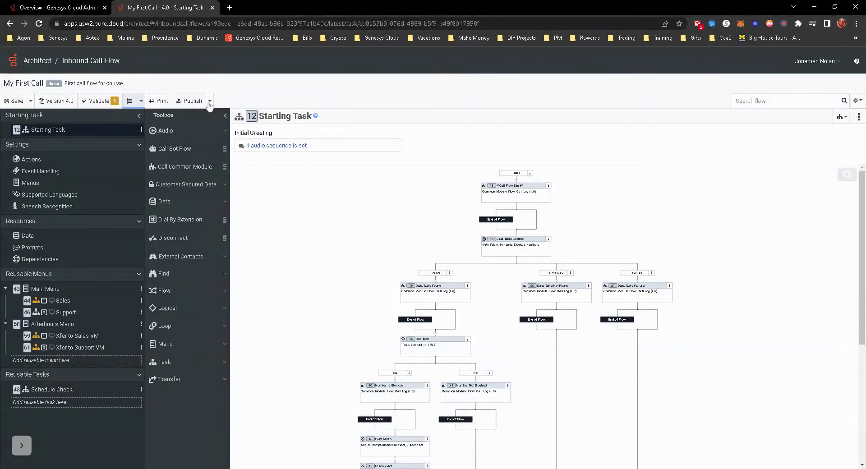
Enable debug for My First Call and select the debug calling address
left_click(210, 101)
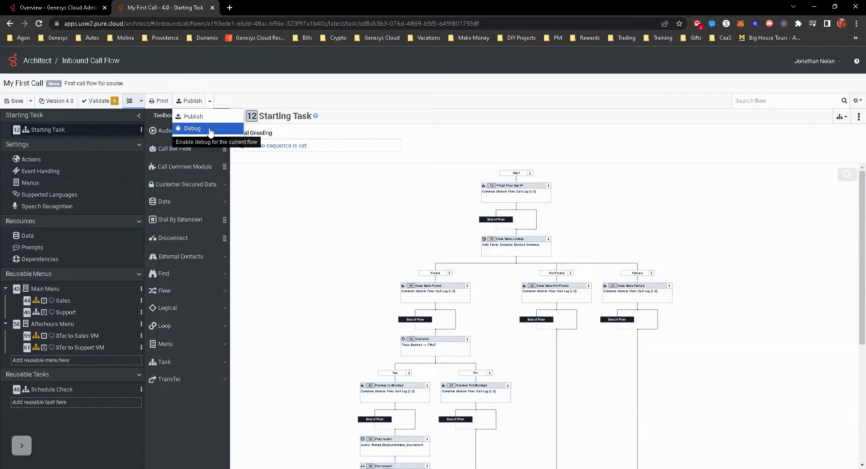
left_click(210, 130)
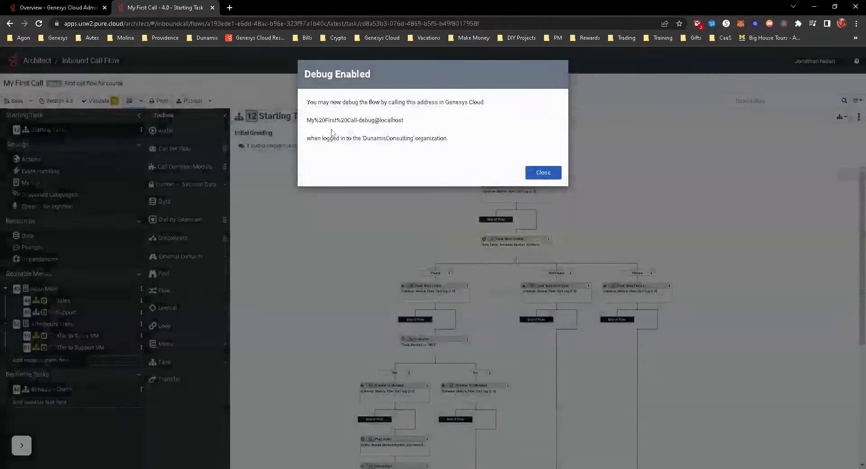
triple_click(379, 120)
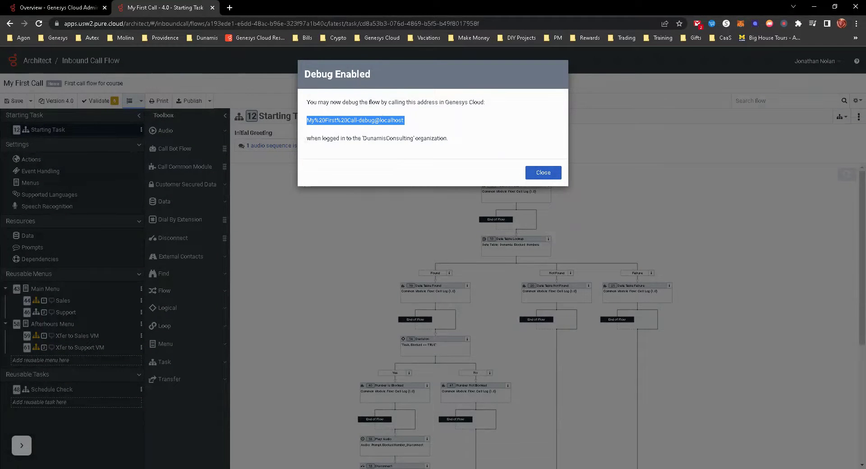
Switch to Genesys Cloud Admin and enter the flow's copied debug calling address in the call dialer without placing the call
left_click(27, 7)
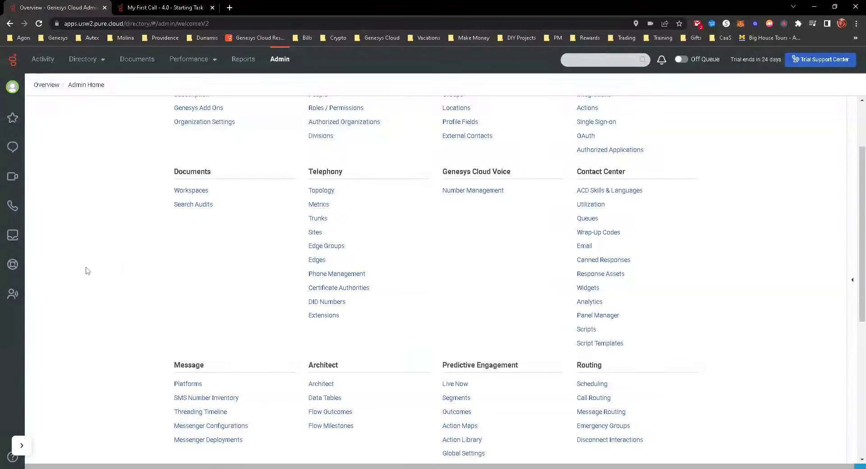
left_click(13, 206)
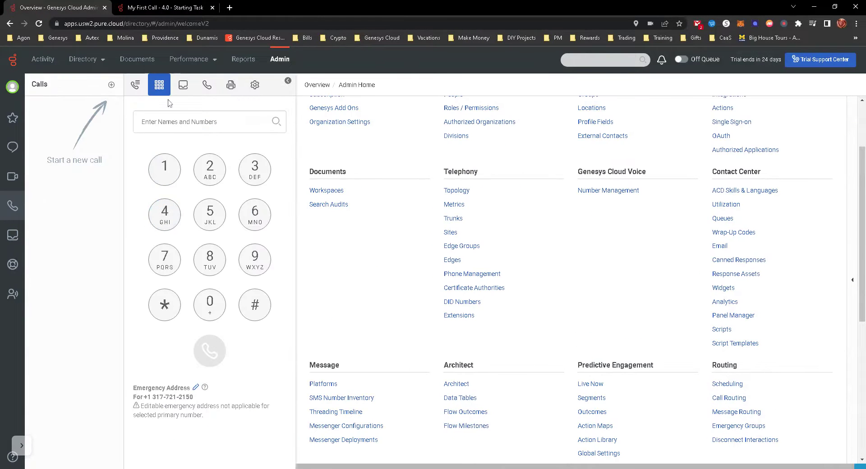
key("ctrl+v")
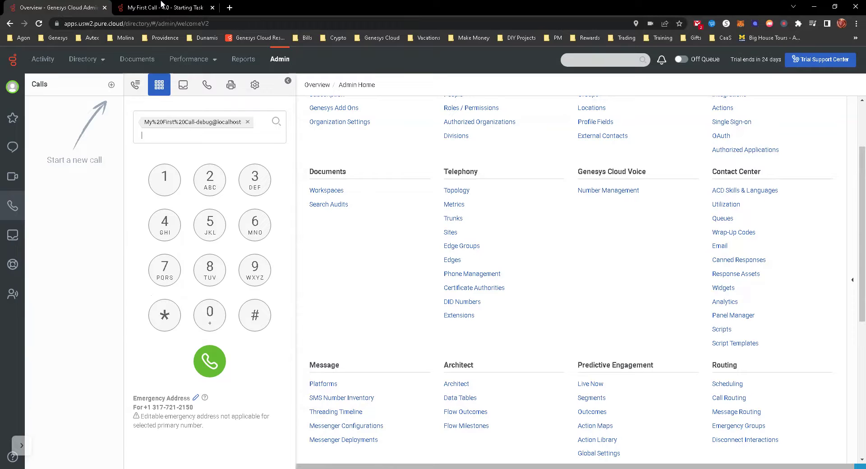
Close the Debug Enabled message in Architect, check the Genesys Cloud call dialer once more and return to the flow
left_click(163, 8)
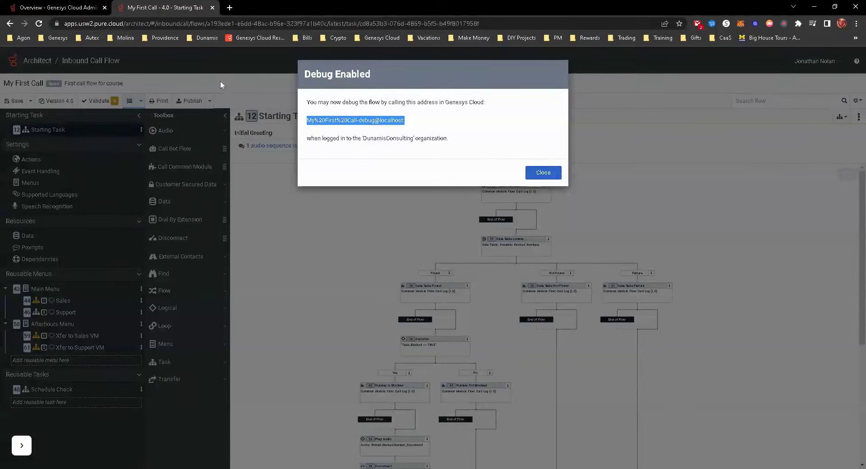
left_click(546, 173)
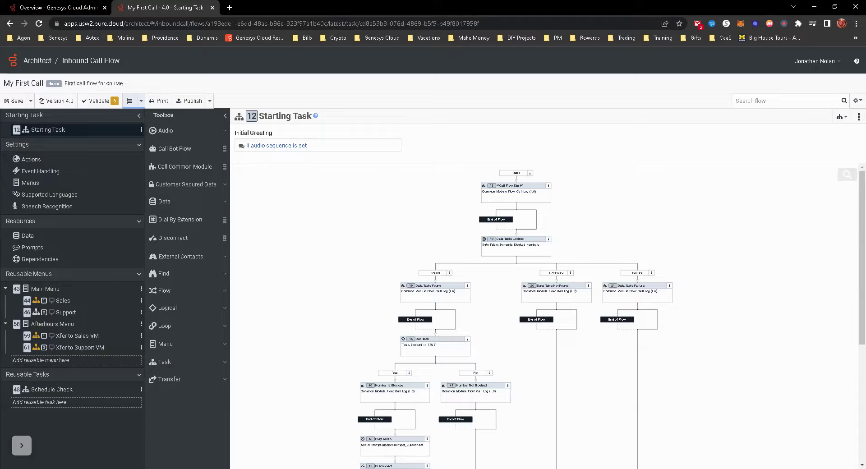
left_click(45, 4)
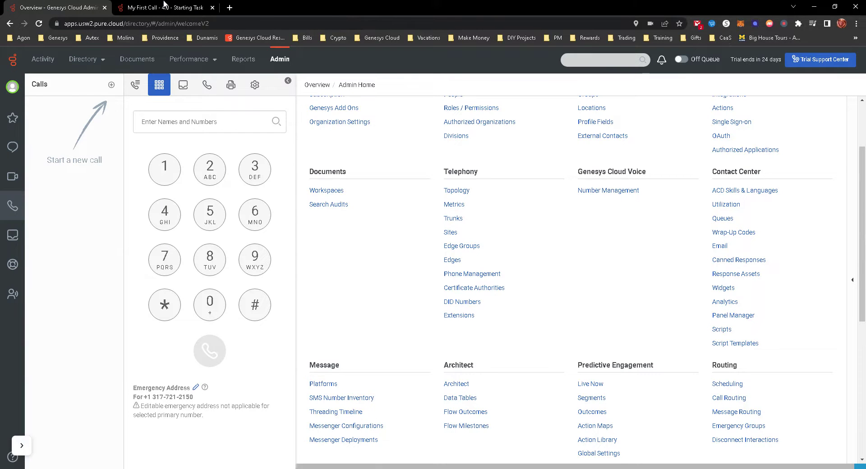
left_click(164, 6)
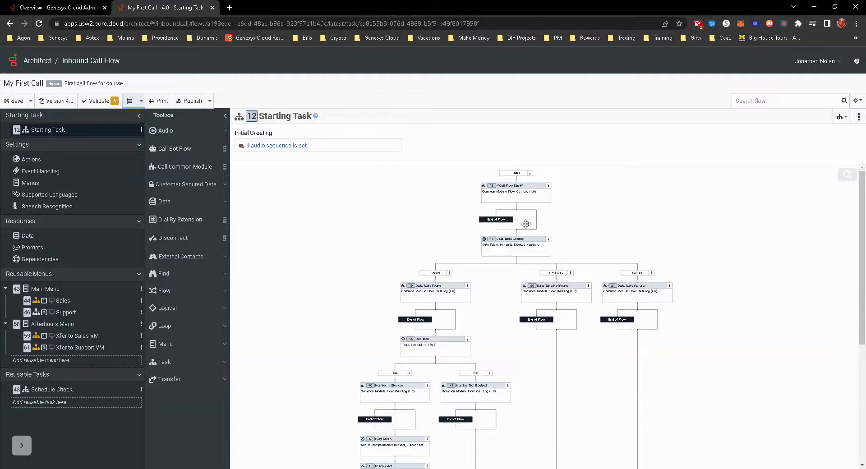
Inspect the Data Table Lookup action in the Starting Task and review the flow's Default Action Settings
left_click(526, 247)
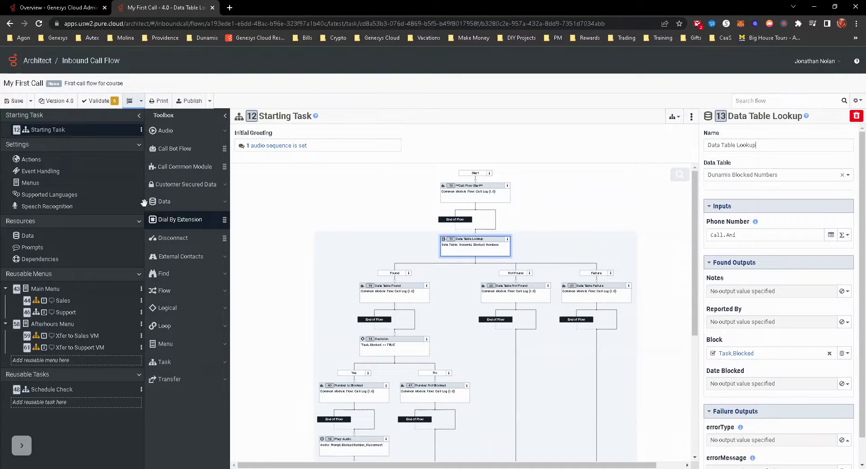
left_click(38, 163)
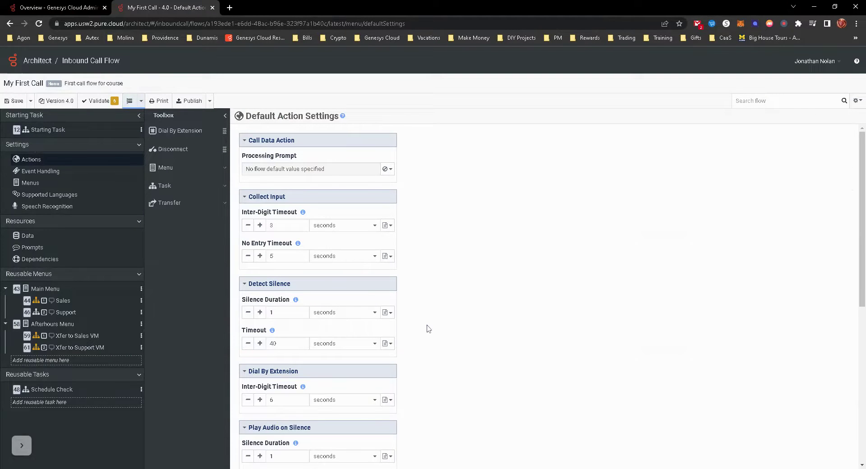
scroll(428, 329, "down", 2)
scroll(429, 324, "down", 3)
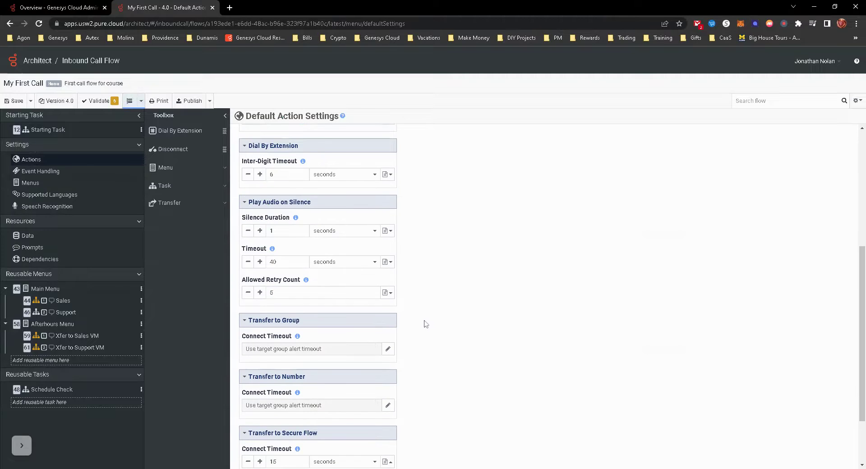
scroll(423, 323, "down", 1)
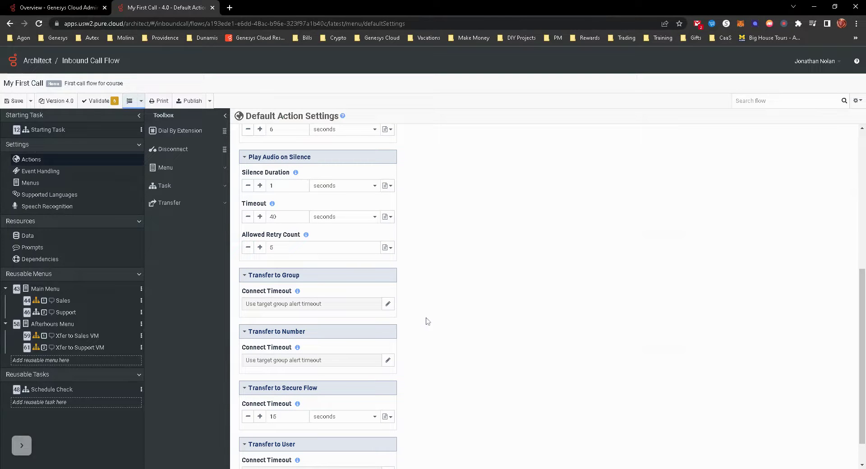
scroll(408, 324, "up", 3)
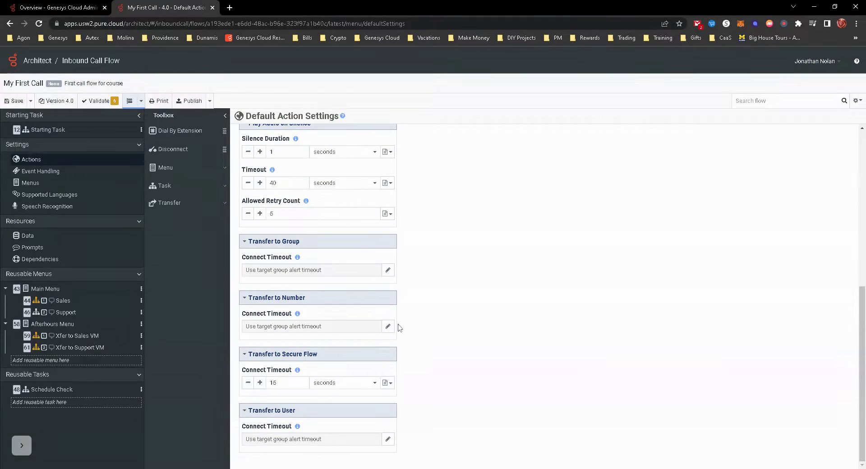
Review the flow's Event Handling settings and its Default Menu Settings
left_click(42, 172)
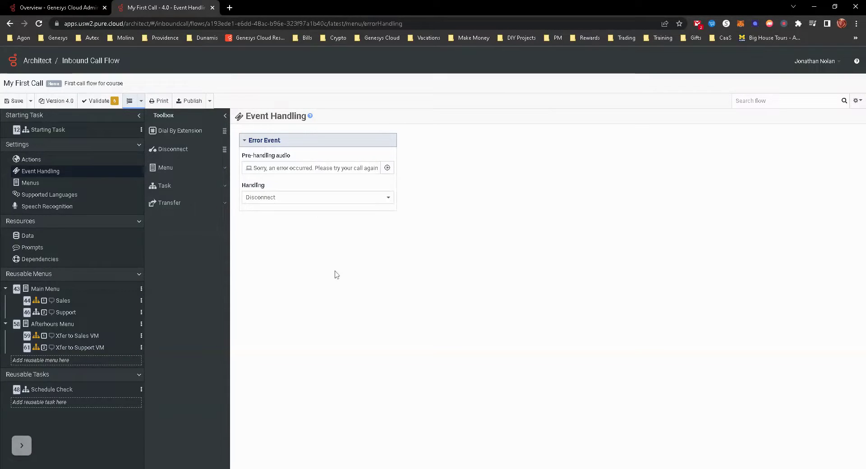
left_click(30, 182)
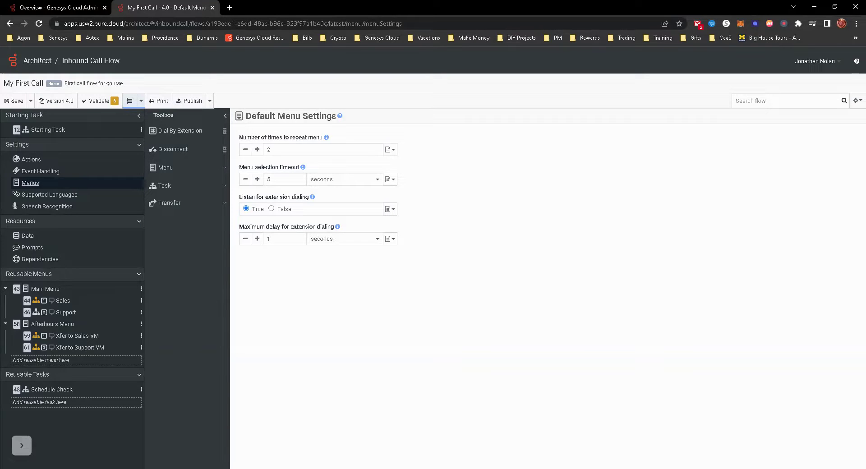
Review the flow's supported languages, the languages available to add, and its Speech Recognition settings
left_click(57, 194)
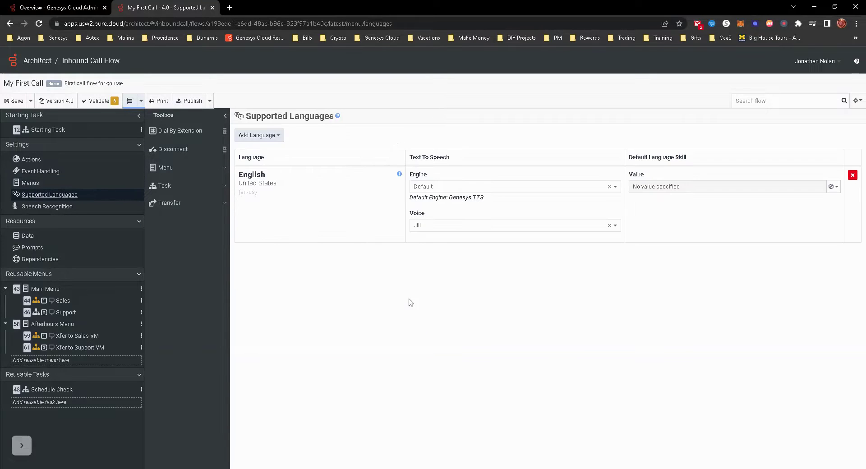
left_click(270, 136)
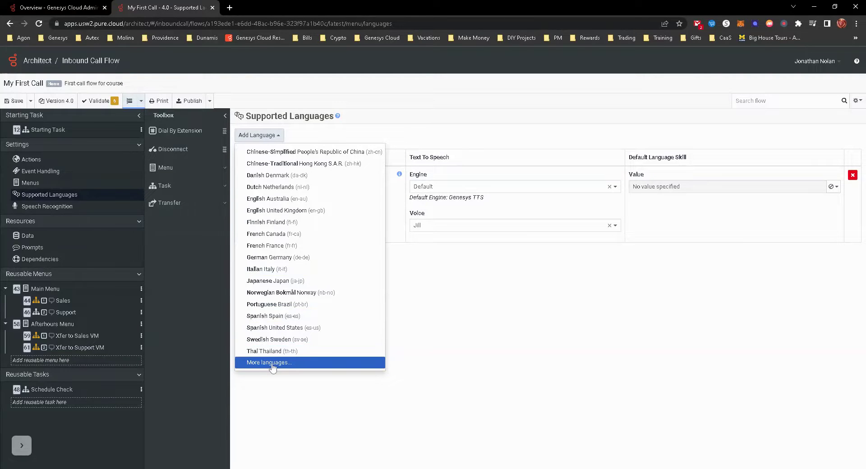
left_click(479, 360)
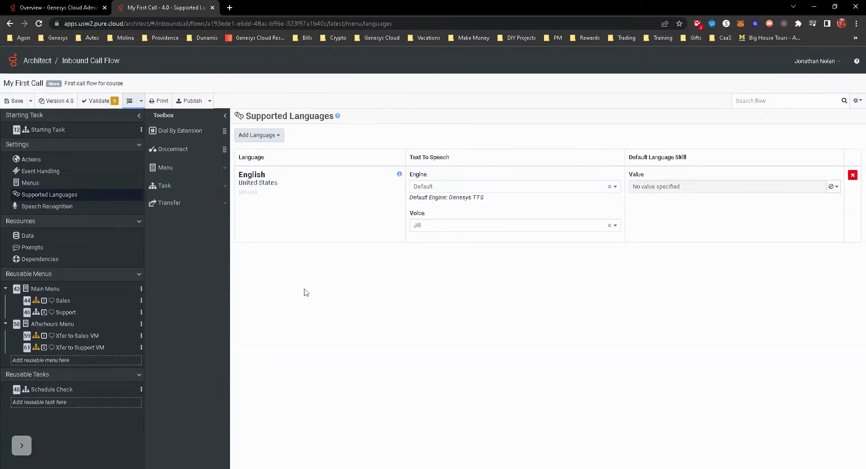
left_click(59, 208)
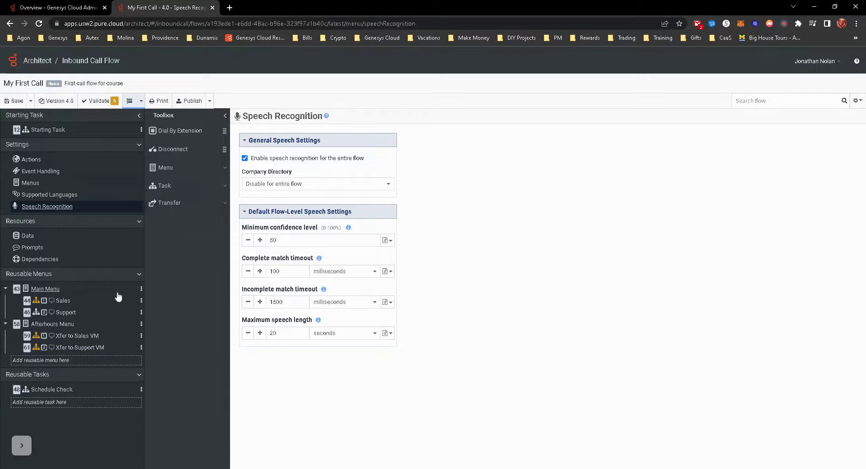
Review the data variables, prompts and dependencies used by My First Call
left_click(28, 236)
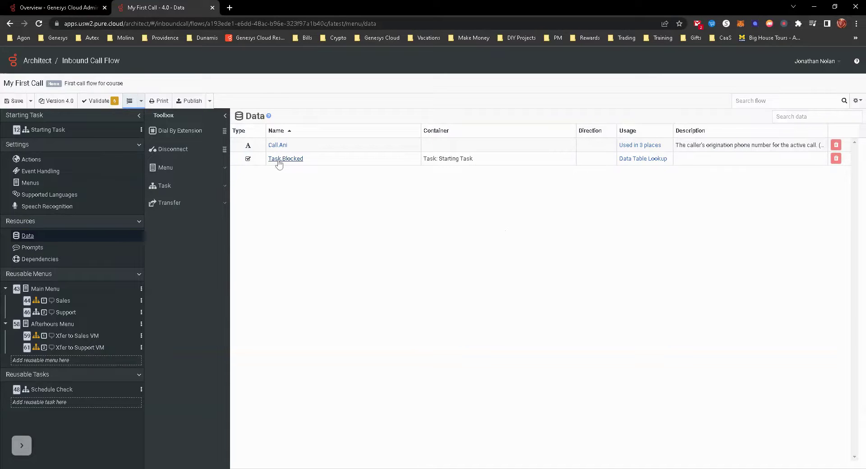
left_click(33, 247)
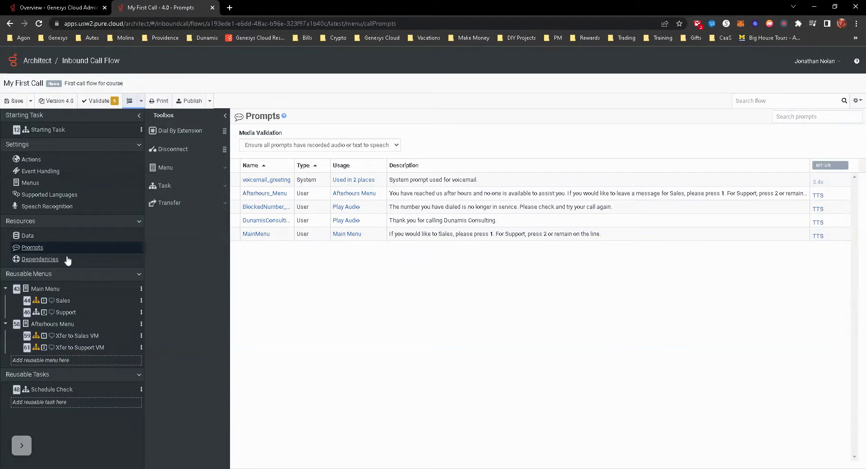
left_click(53, 260)
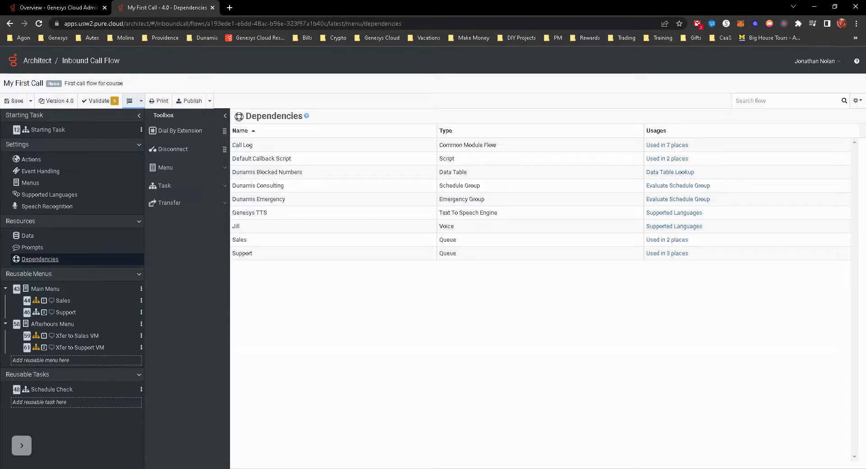
View the Schedule Check reusable task and the Sales choice of the Main Menu
left_click(65, 391)
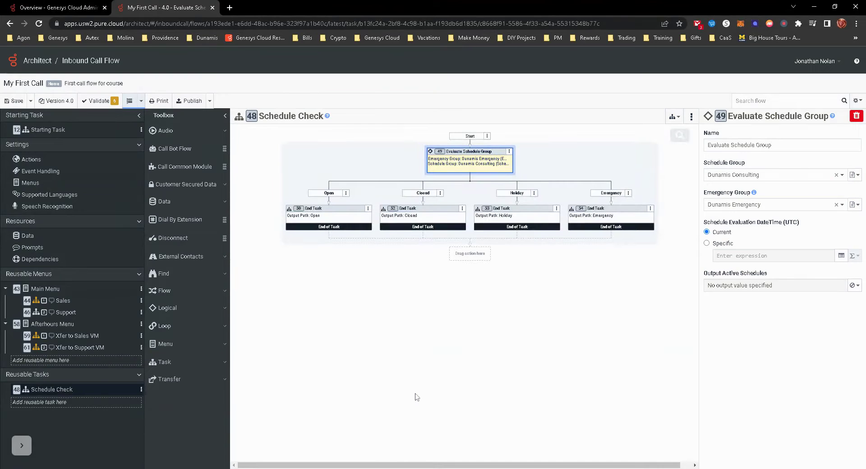
left_click(61, 301)
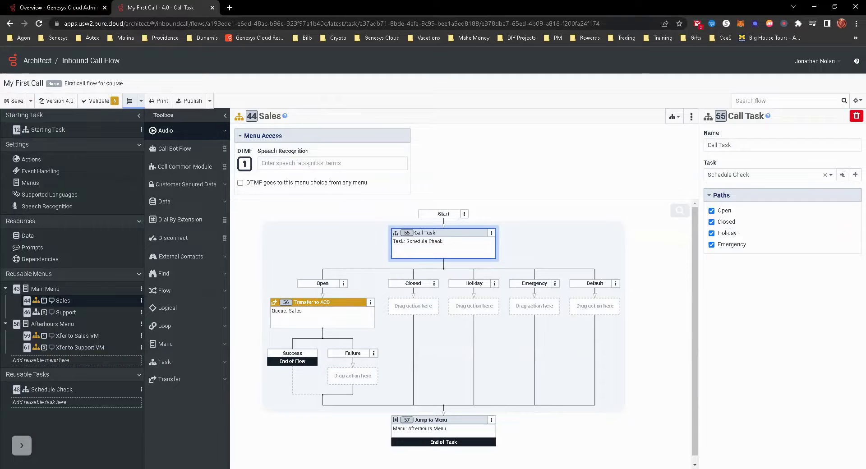
Review the Audio actions and the choices for adding an action to the Closed path of the Sales task
left_click(166, 130)
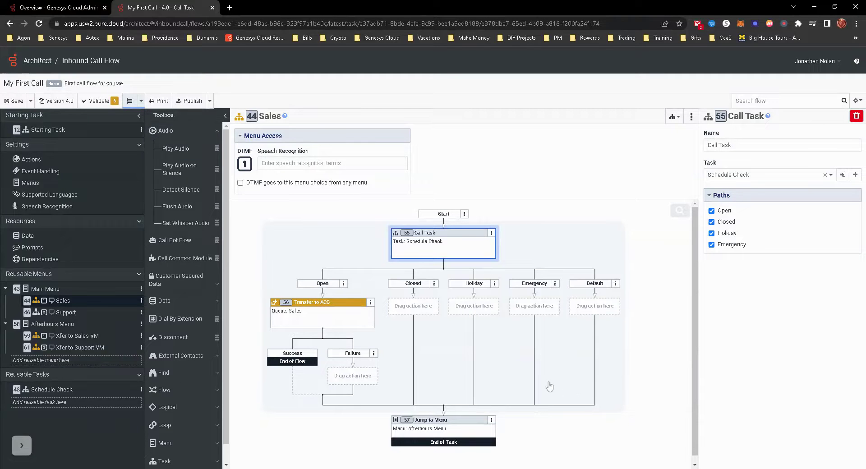
left_click(407, 315)
mouse_move(413, 323)
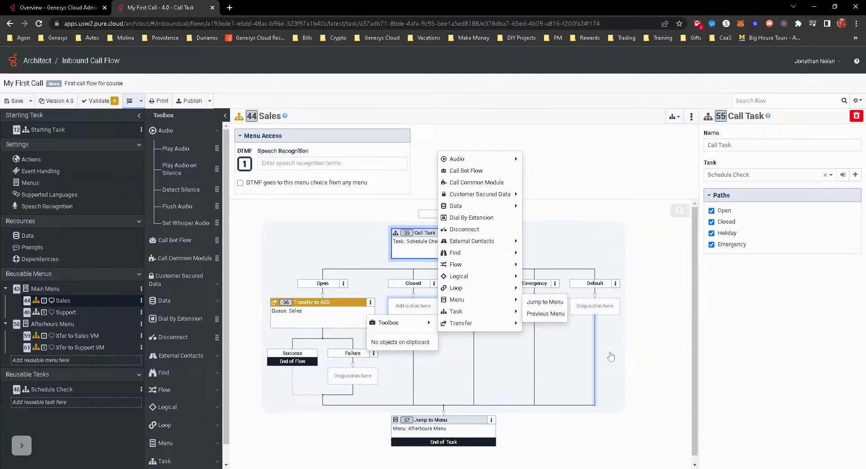
left_click(594, 360)
Try placing a Play Audio action and a Call Common Module action in the Open path area of the Sales task
left_click_drag(176, 148, 360, 342)
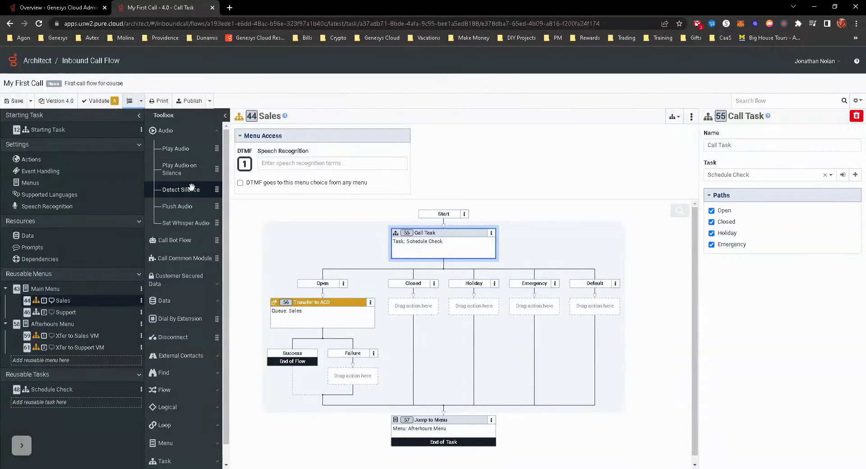
left_click(195, 138)
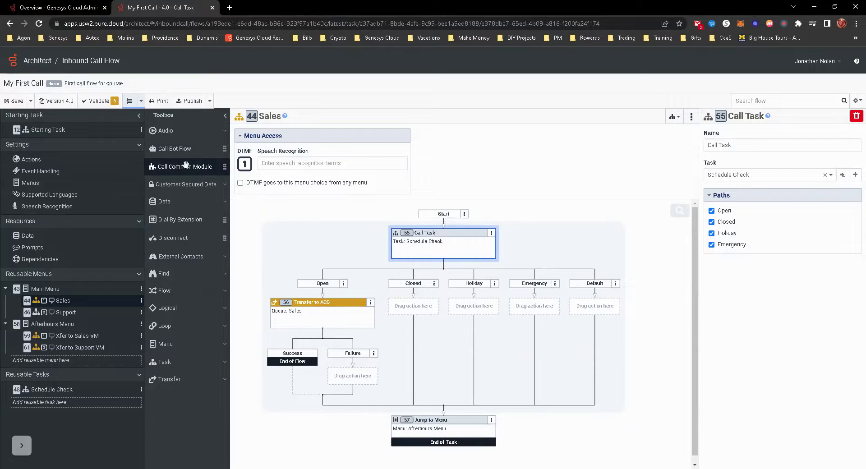
left_click_drag(186, 166, 344, 291)
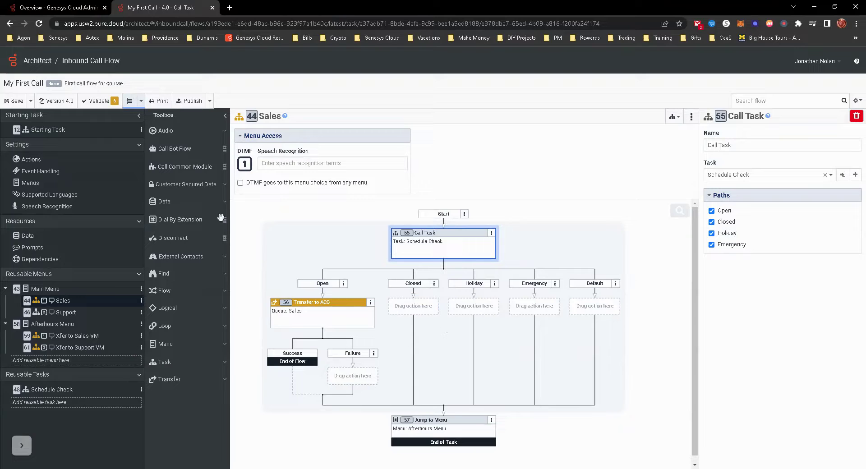
Review the toolbox actions available under Data, External Contacts, Find and Flow
left_click(180, 202)
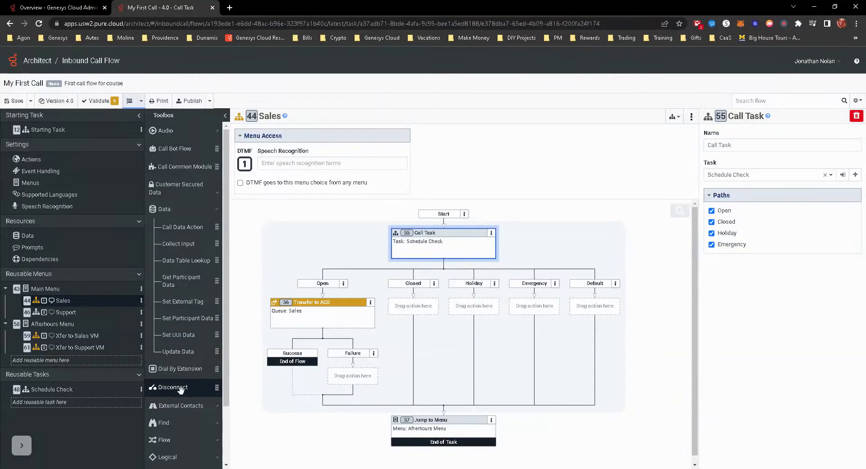
scroll(185, 388, "down", 2)
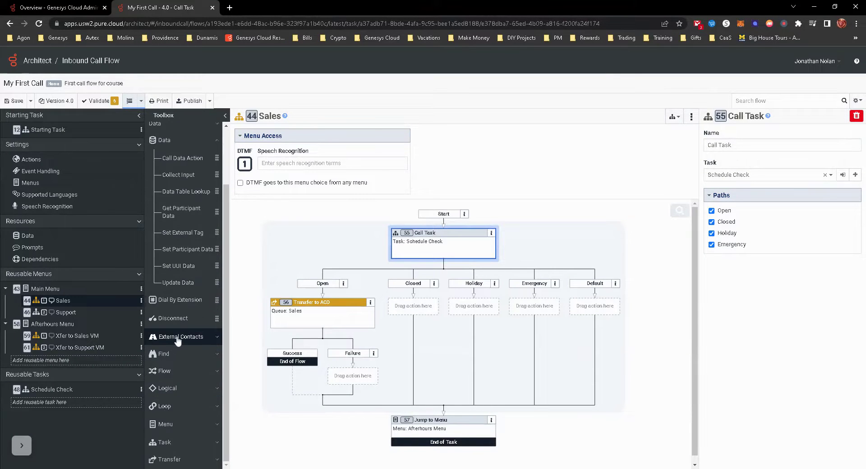
left_click(199, 336)
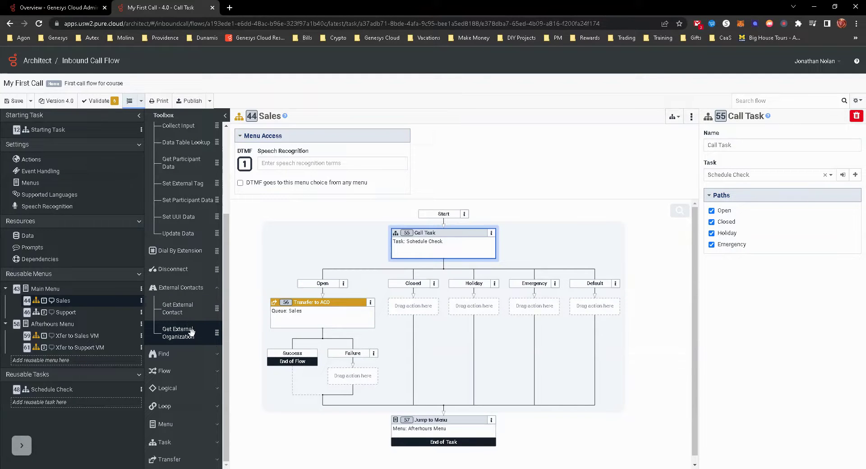
left_click(176, 355)
scroll(172, 314, "down", 2)
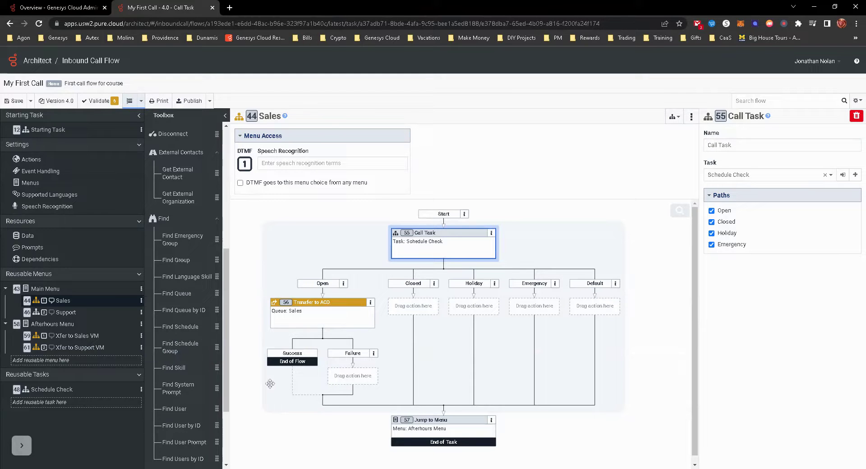
scroll(190, 365, "down", 3)
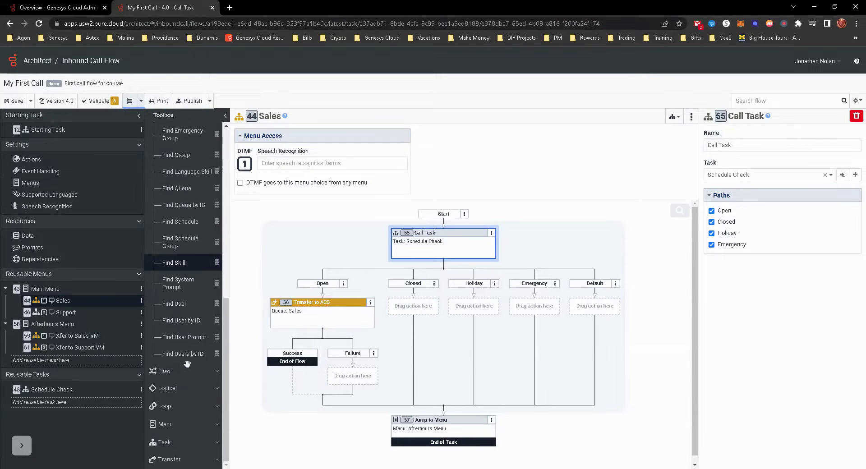
left_click(180, 374)
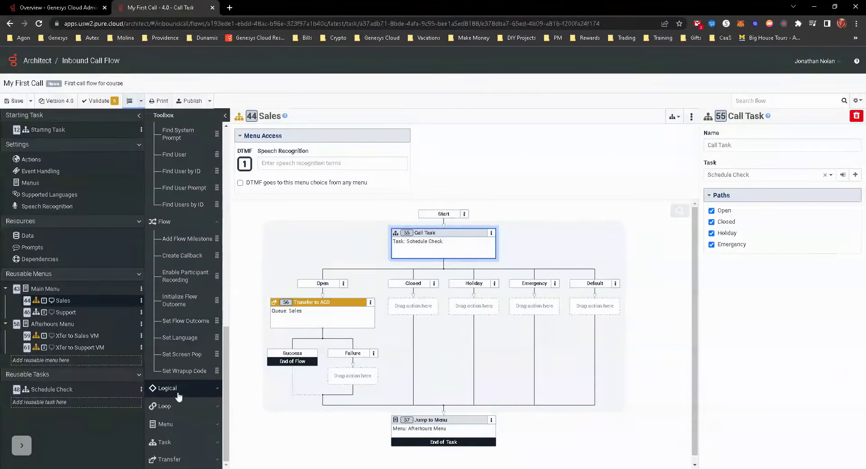
scroll(180, 280, "down", 3)
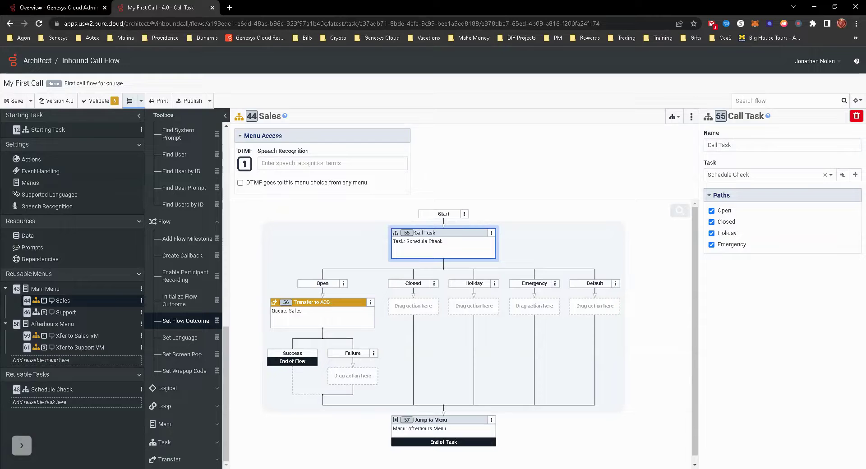
Review the toolbox actions available under Logical, Loop, Menu, Task and Transfer
left_click(186, 391)
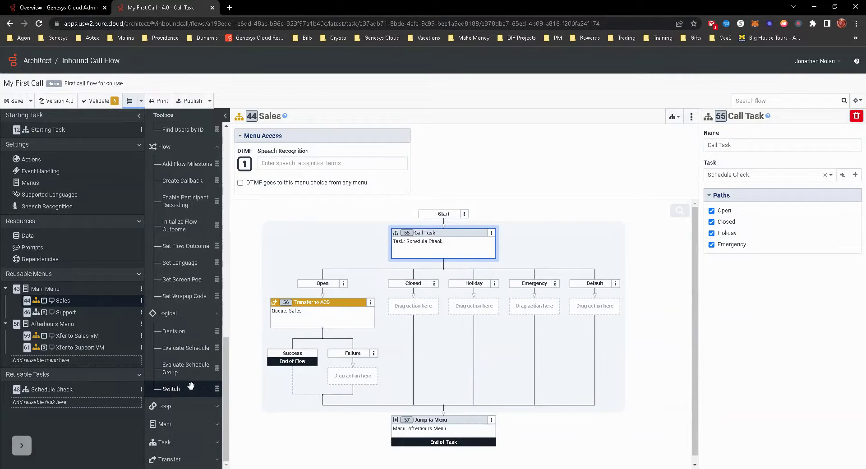
left_click(187, 415)
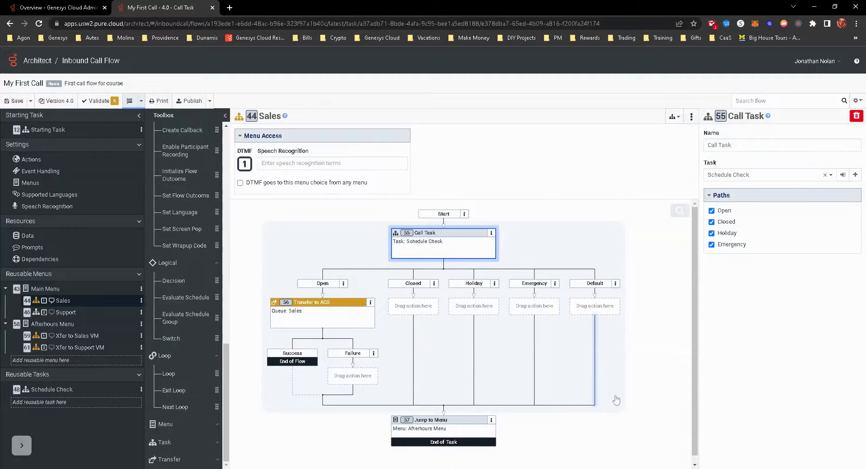
left_click(175, 432)
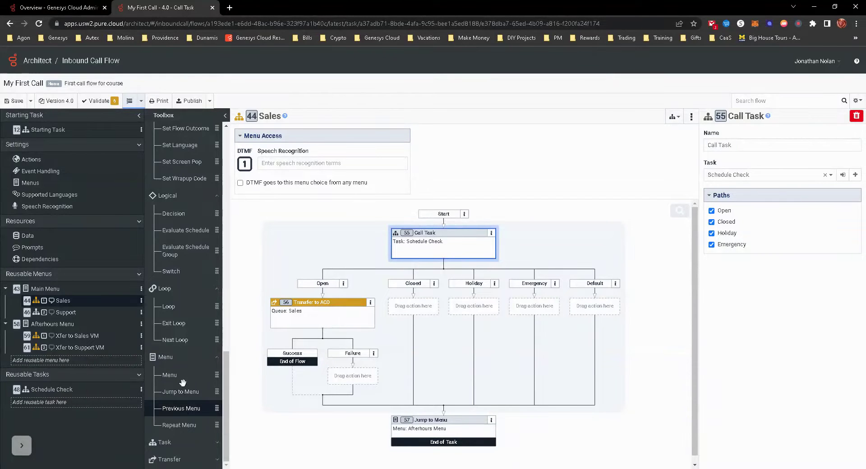
left_click_drag(182, 395, 43, 304)
left_click_drag(183, 406, 157, 418)
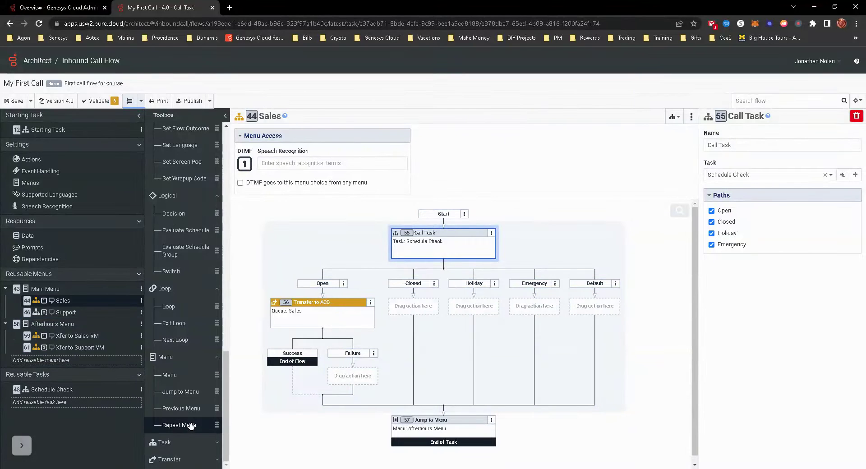
left_click(183, 443)
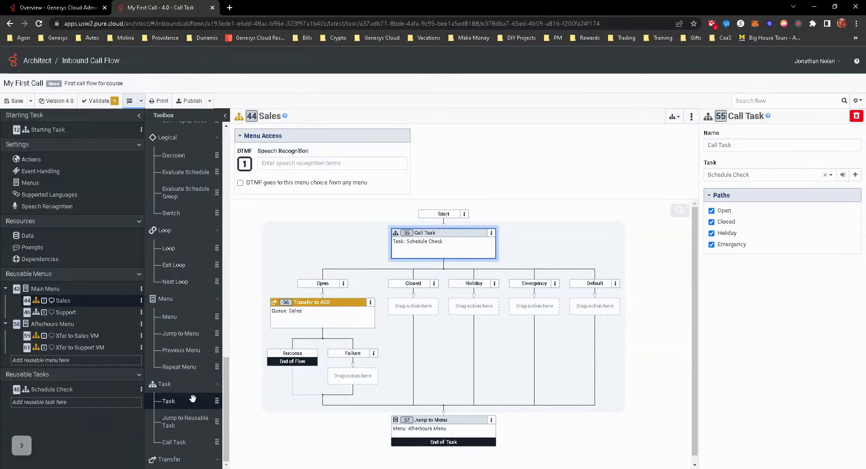
left_click_drag(193, 403, 191, 446)
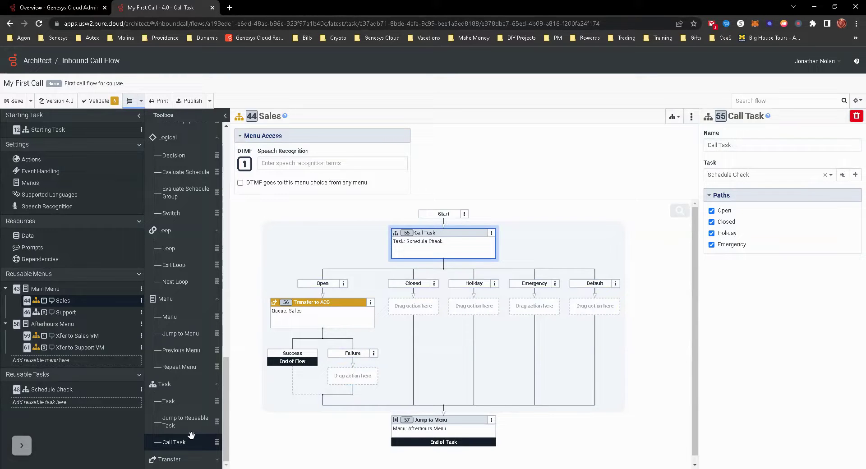
left_click(175, 460)
scroll(189, 397, "down", 3)
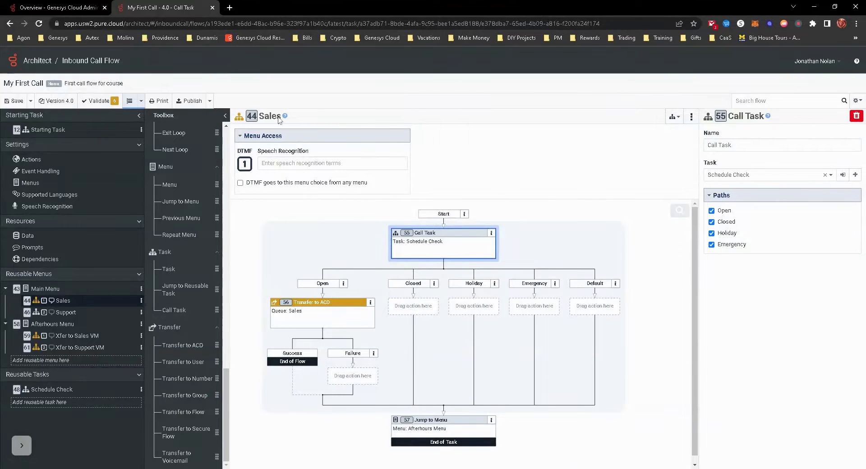
Collapse the toolbox and the flow outline, and enlarge the diagram of the Sales task
left_click(225, 115)
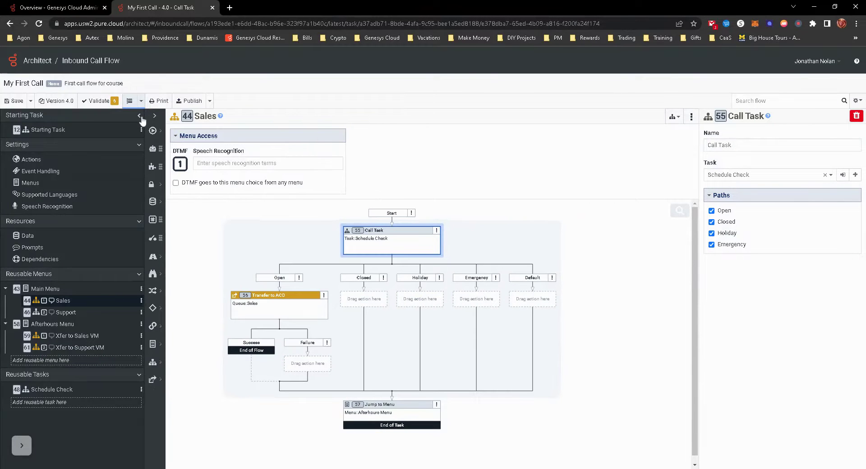
left_click(139, 115)
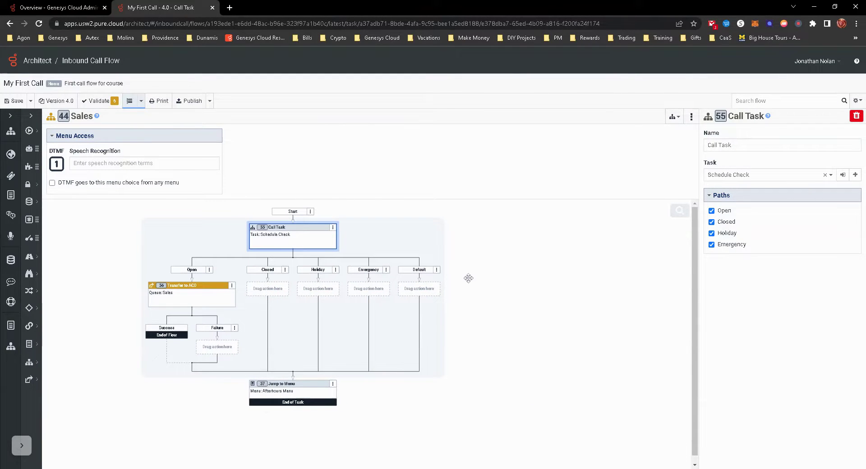
scroll(500, 289, "down", 1)
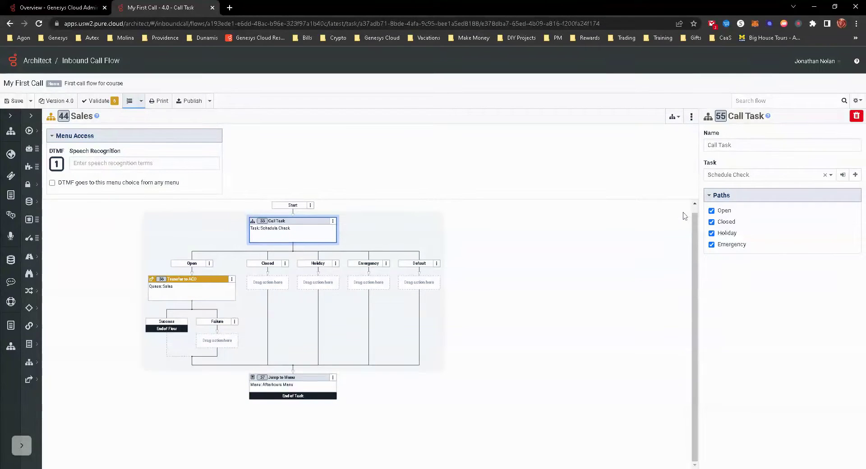
left_click(667, 211)
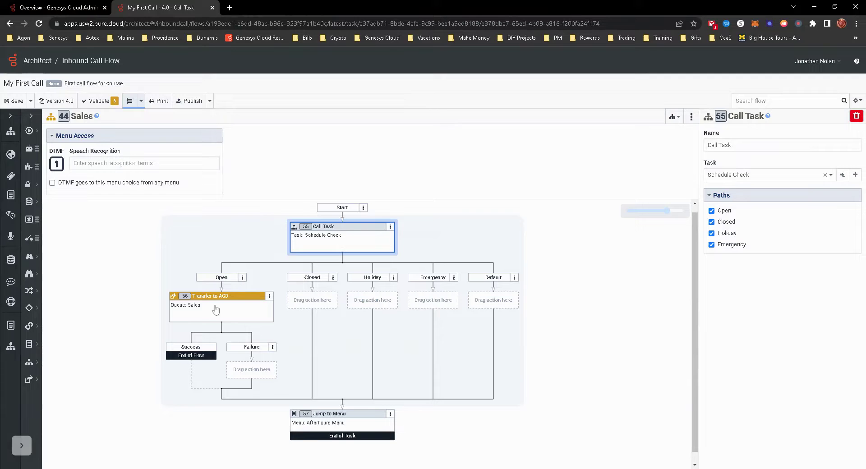
scroll(204, 297, "up", 1)
scroll(204, 297, "down", 1)
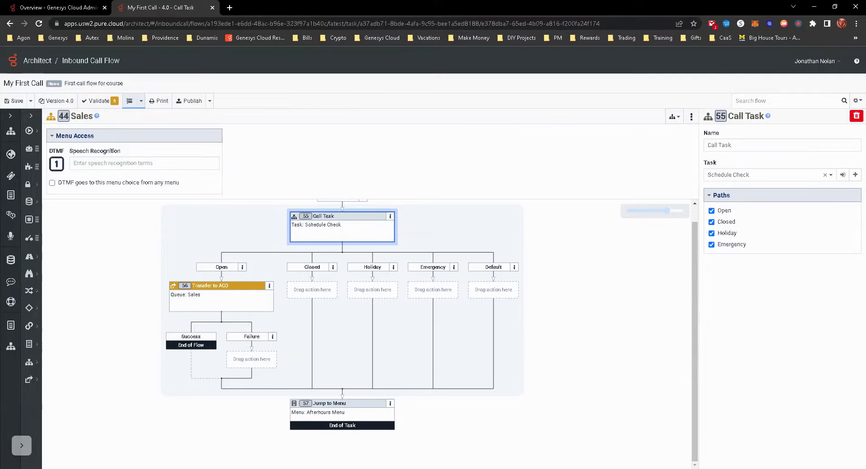
Try overriding the default in-queue handling of the Transfer to ACD action, check the In-Queue Call Flow choices, and revert the override
left_click(232, 291)
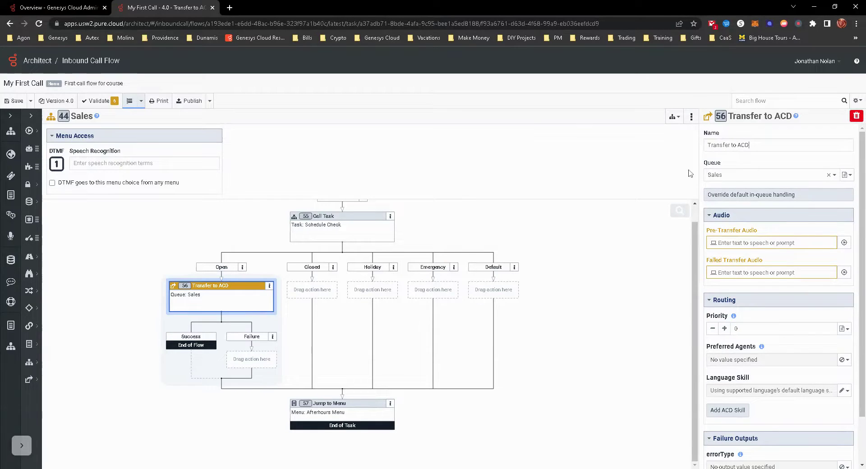
left_click(749, 198)
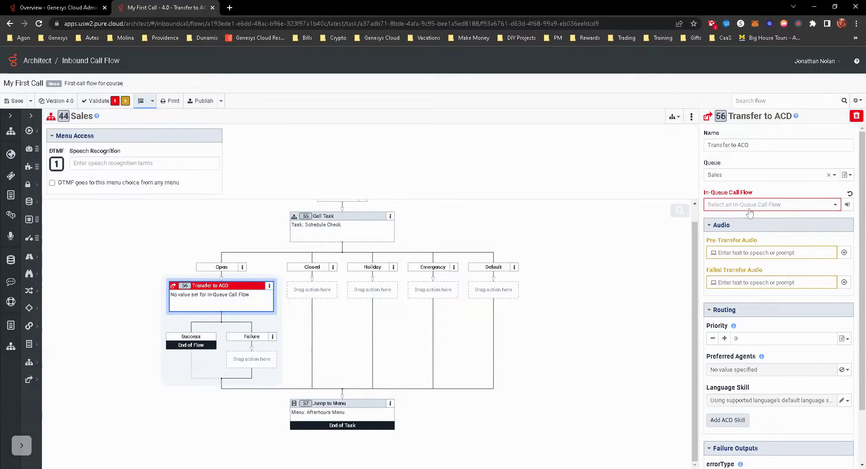
left_click(776, 205)
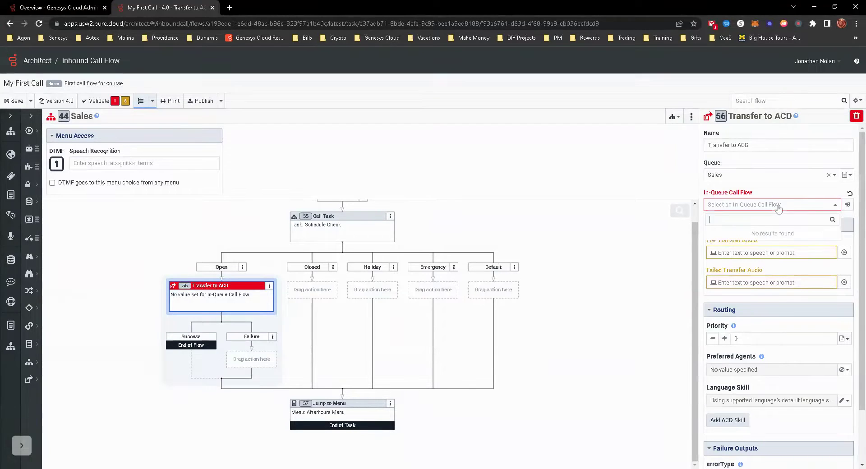
left_click(796, 202)
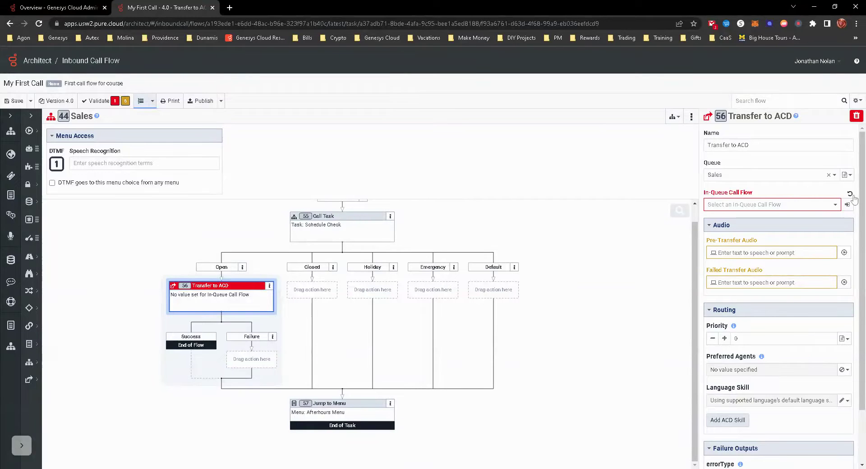
left_click(851, 195)
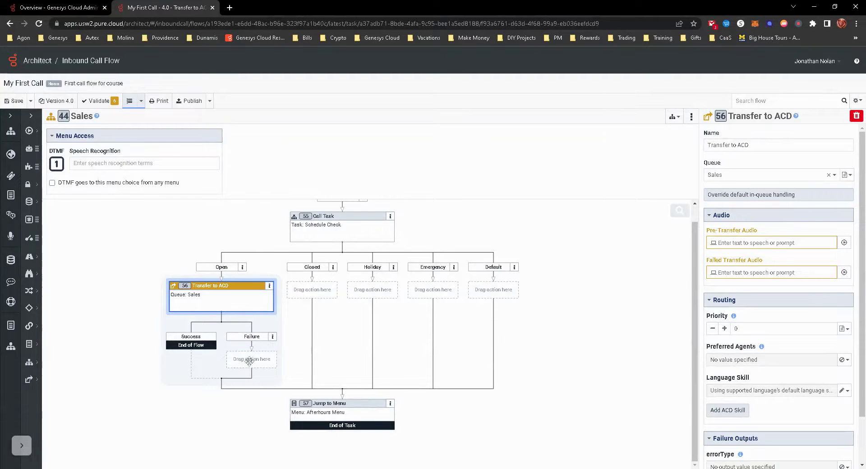
View the Jump to Menu action and examine the Priority and Preferred Agents routing options of the Transfer to ACD action
left_click(354, 420)
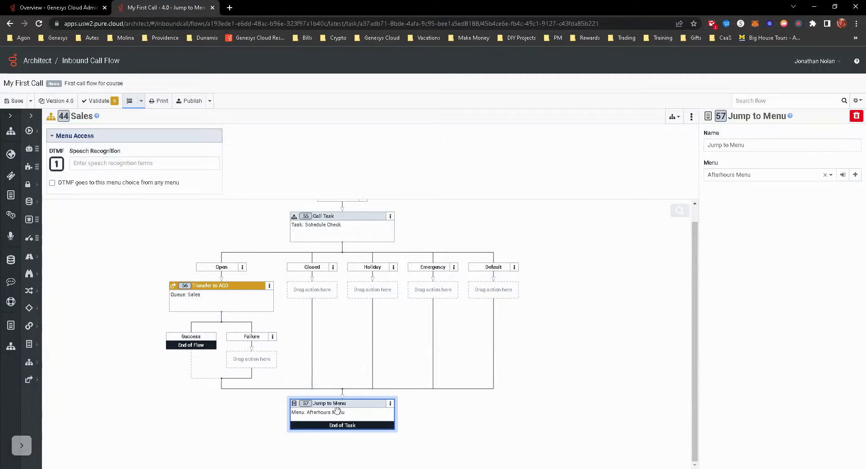
left_click(235, 292)
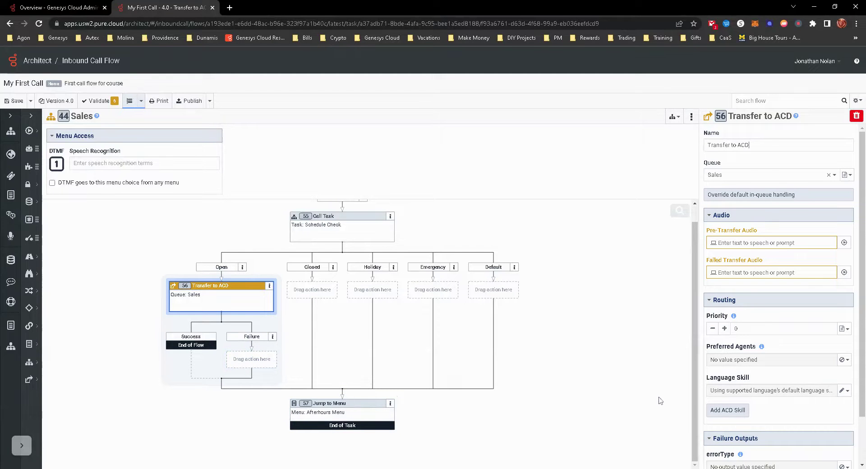
scroll(734, 355, "down", 1)
left_click(735, 274)
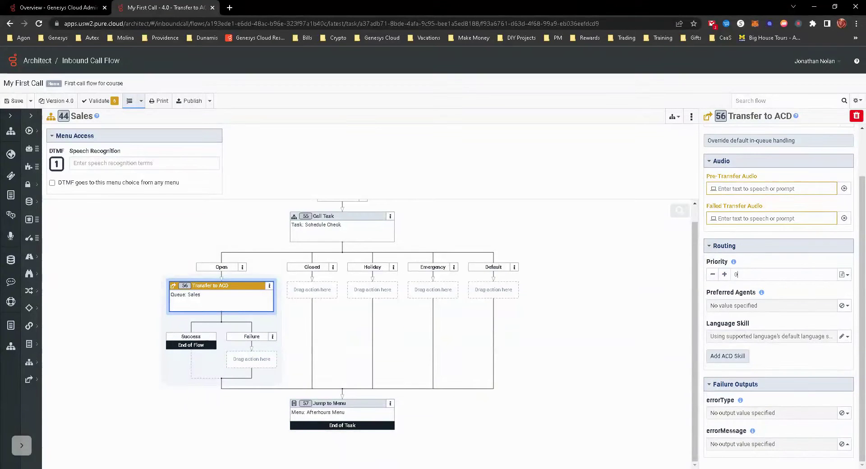
mouse_move(733, 265)
left_click(843, 306)
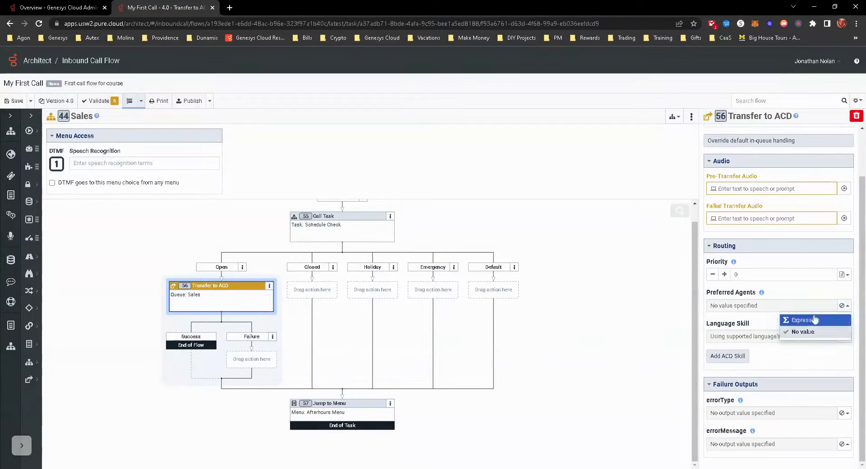
left_click(802, 290)
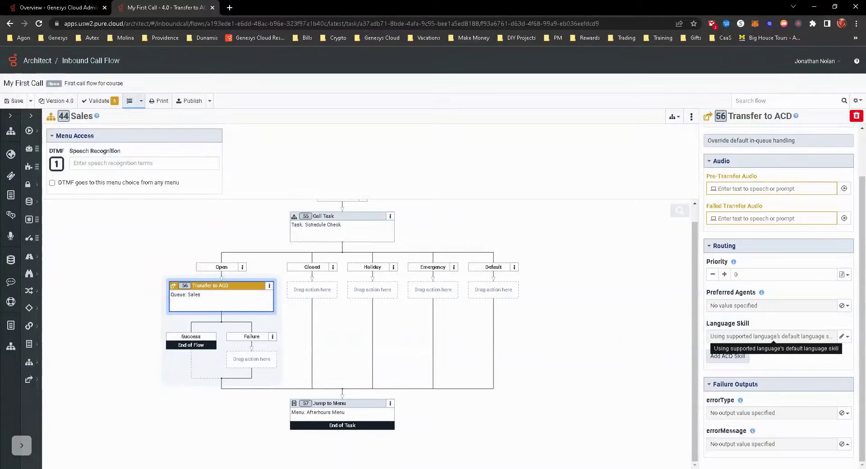
Try adding an ACD skill to the Transfer to ACD action, check the skill choices, and remove the skill entry
left_click(734, 358)
scroll(743, 341, "down", 1)
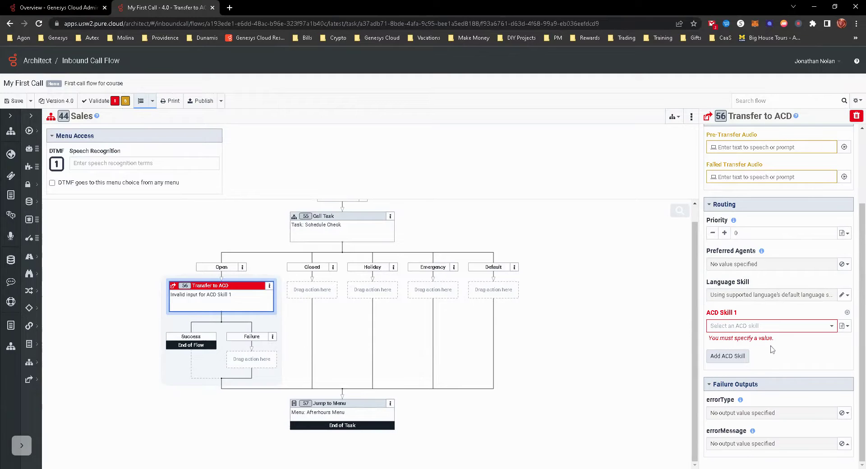
left_click(756, 326)
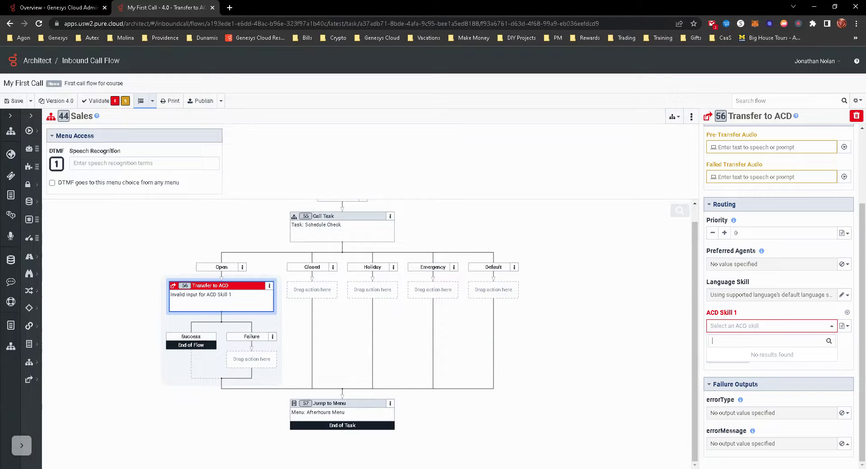
left_click(747, 314)
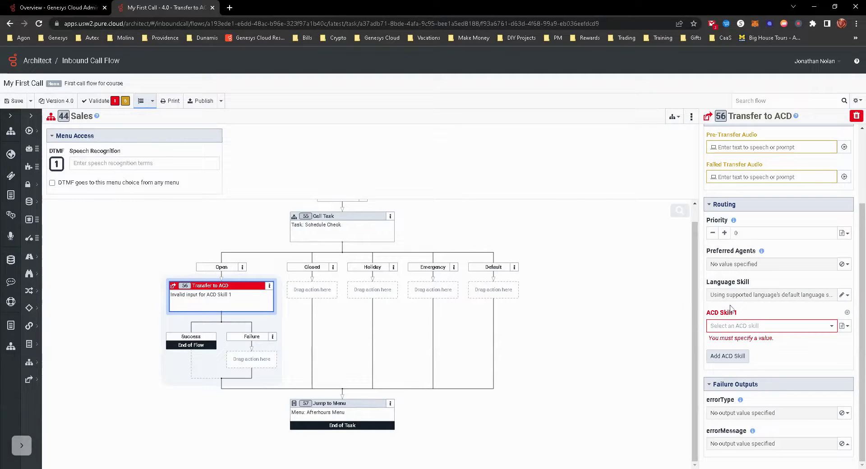
scroll(732, 306, "up", 3)
scroll(733, 307, "down", 2)
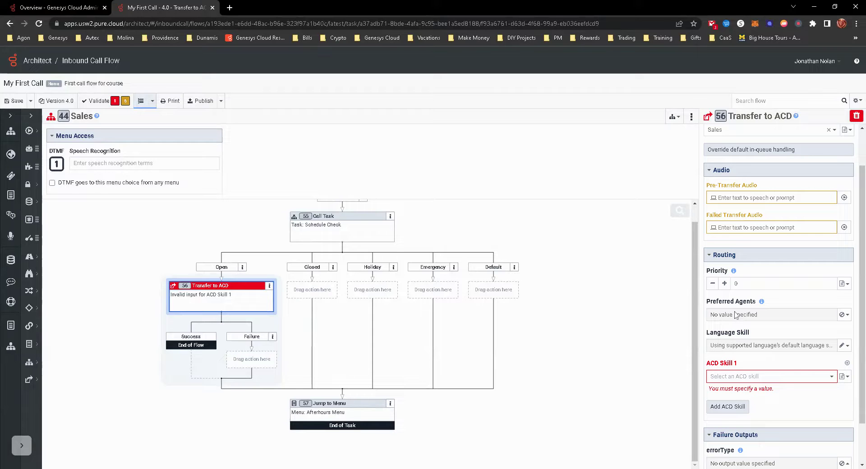
left_click(847, 363)
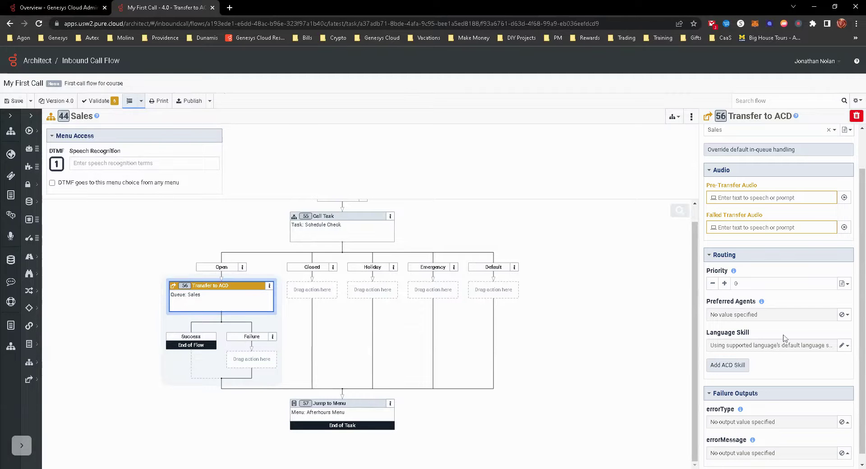
Check the Failure Outputs of the Transfer to ACD action and expand the toolbox and flow outline again
scroll(785, 342, "down", 1)
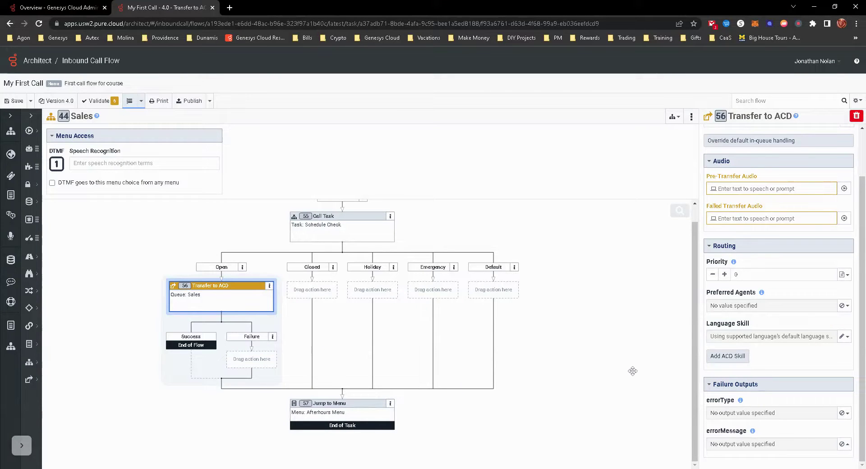
scroll(592, 348, "up", 1)
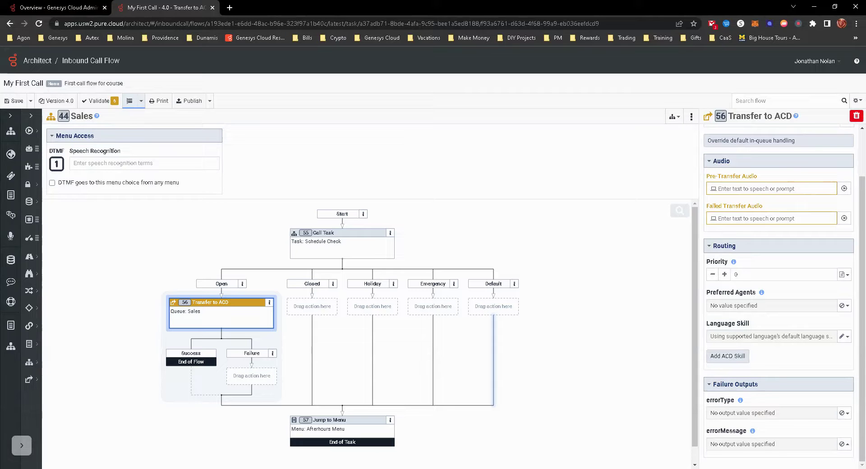
left_click(32, 116)
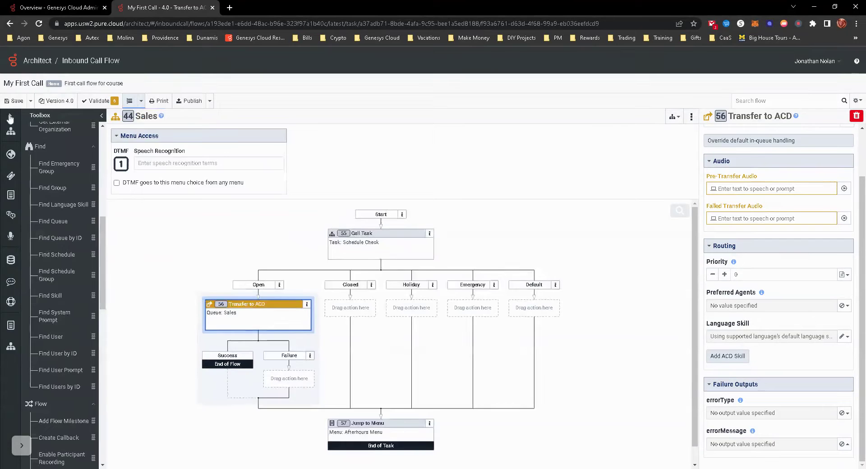
left_click(10, 116)
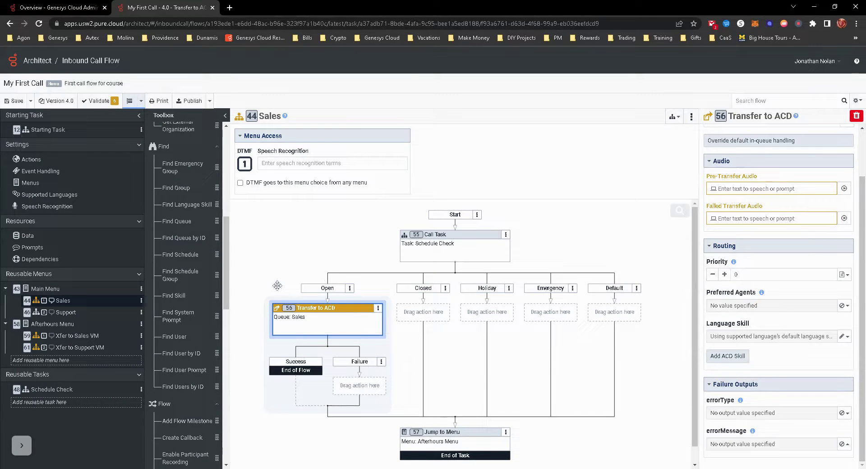